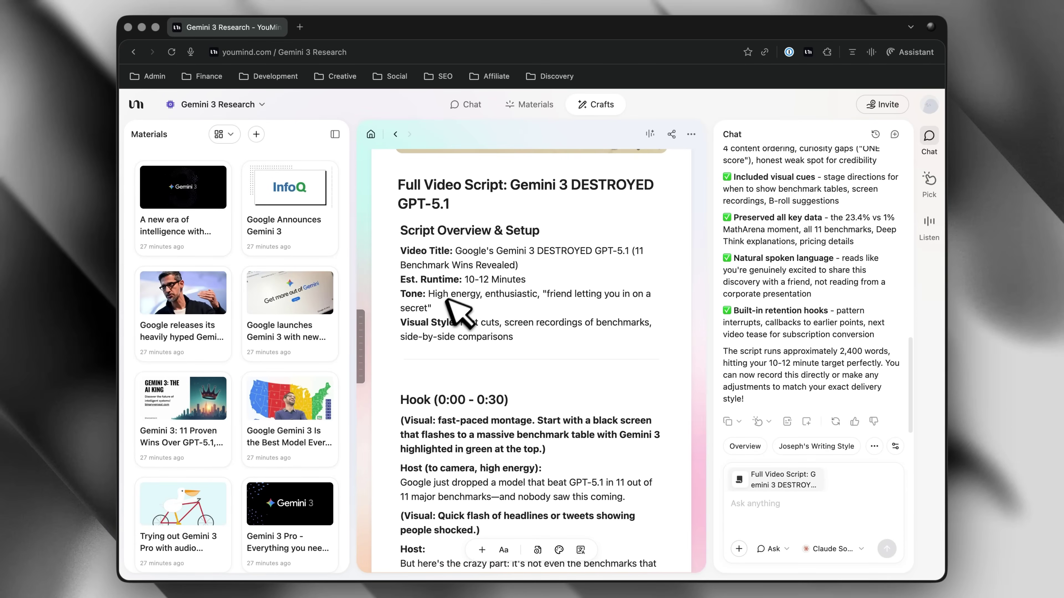
Scroll through the Full Video Script document in the Gemini 3 Research board.
{"action": "scroll", "coordinate": [529, 335], "scroll_direction": "down", "scroll_amount": 5}
{"action": "scroll", "coordinate": [486, 335], "scroll_direction": "down", "scroll_amount": 4}
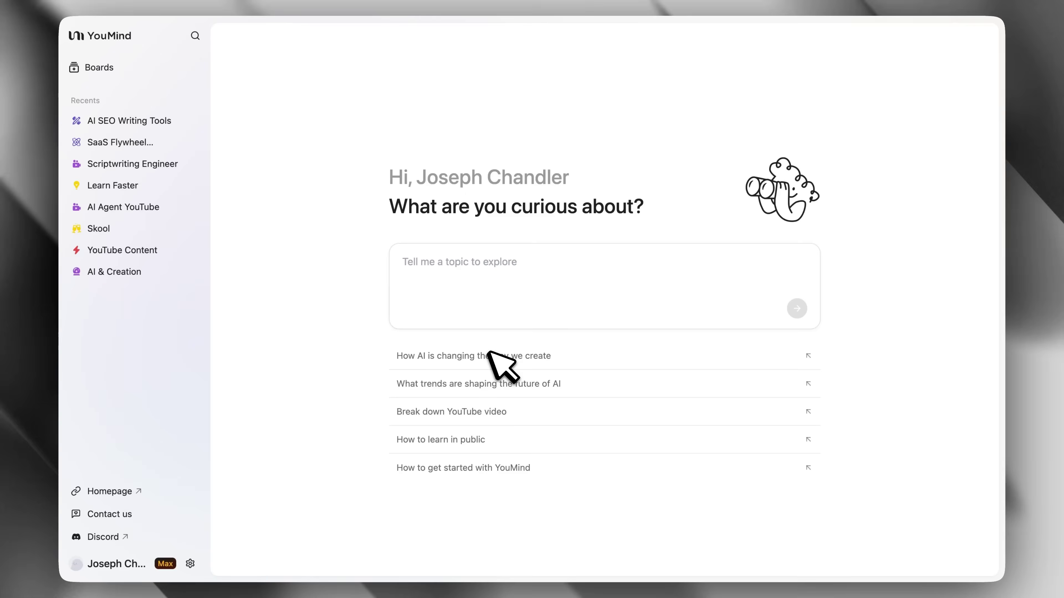
Start research on 'How AI is changing the way we create' and open the generated report.
{"action": "left_click", "coordinate": [488, 356]}
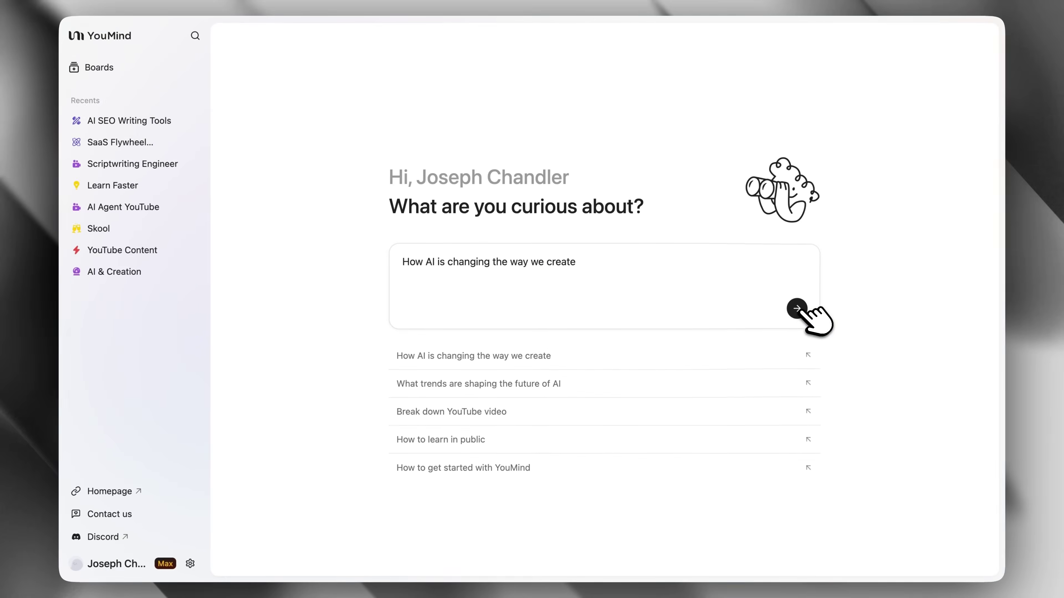
{"action": "left_click", "coordinate": [856, 302]}
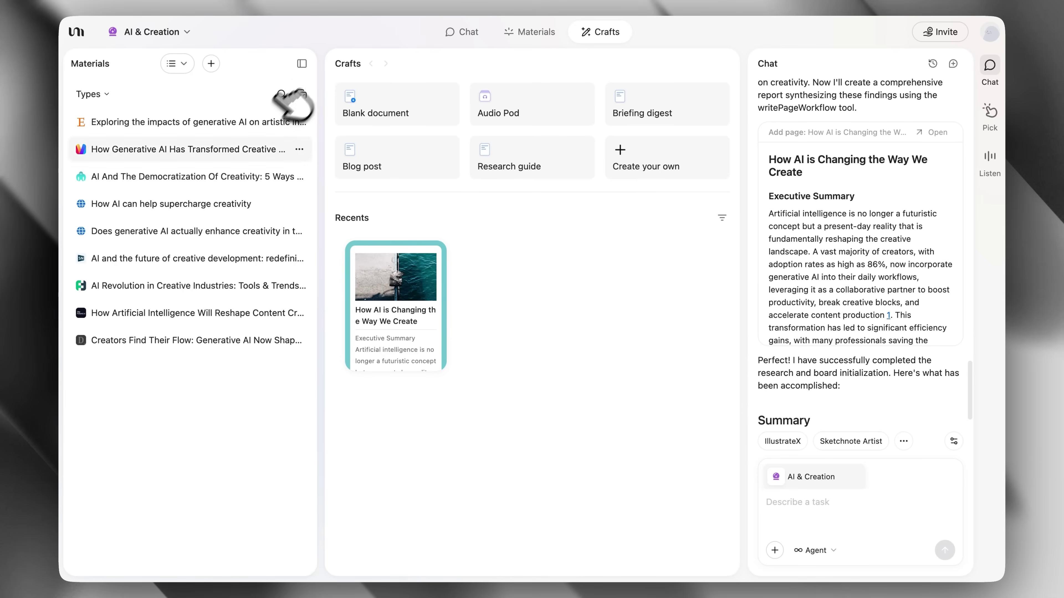
{"action": "left_click", "coordinate": [397, 322]}
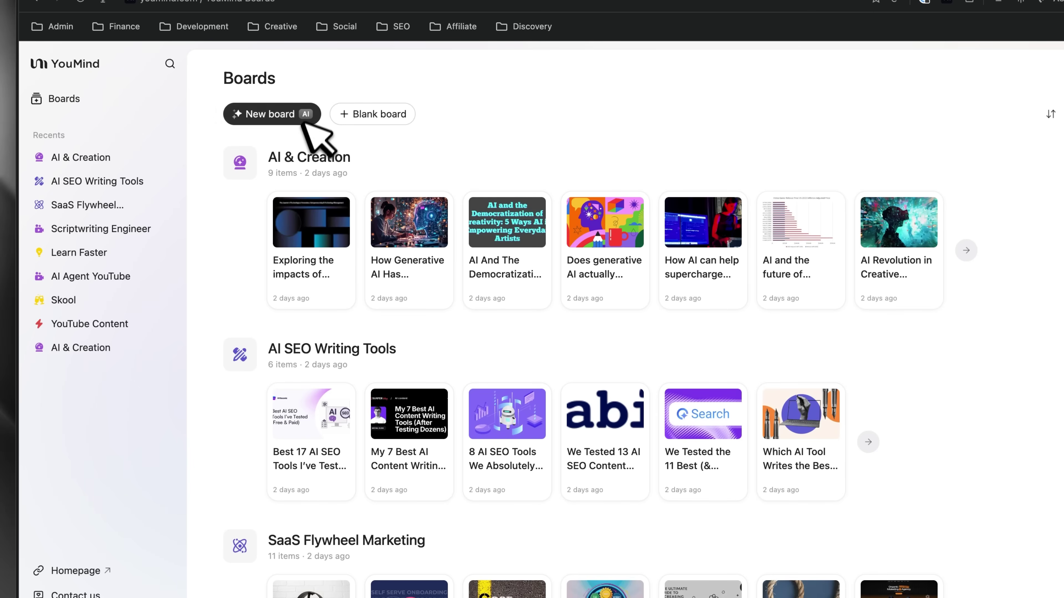
Open the AI & Creation board, then show the clipper summary of 'Siri Isn't That Bad'.
{"action": "left_click", "coordinate": [314, 158]}
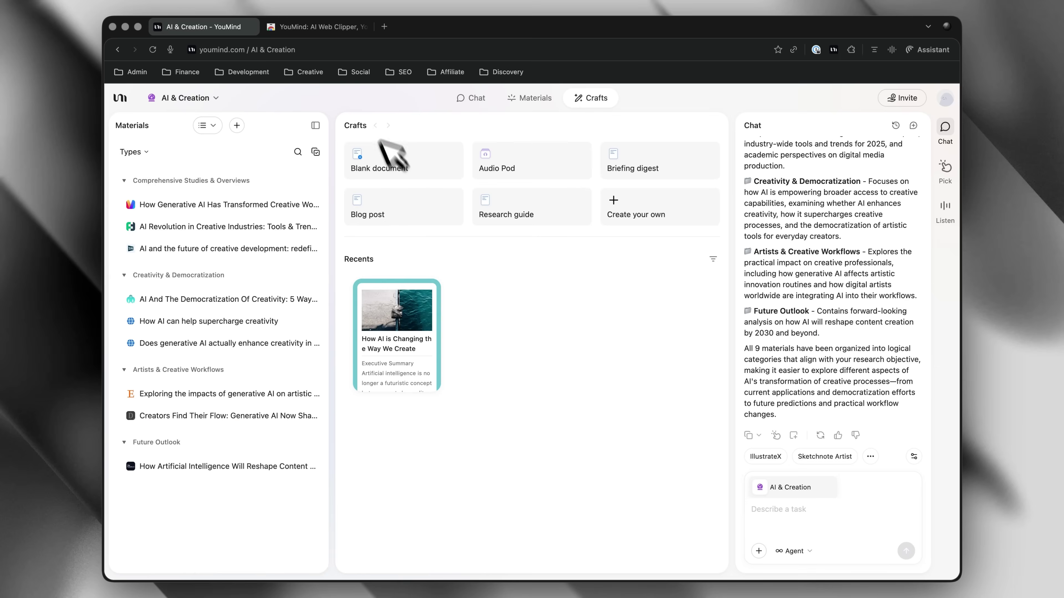
{"action": "left_click", "coordinate": [335, 29]}
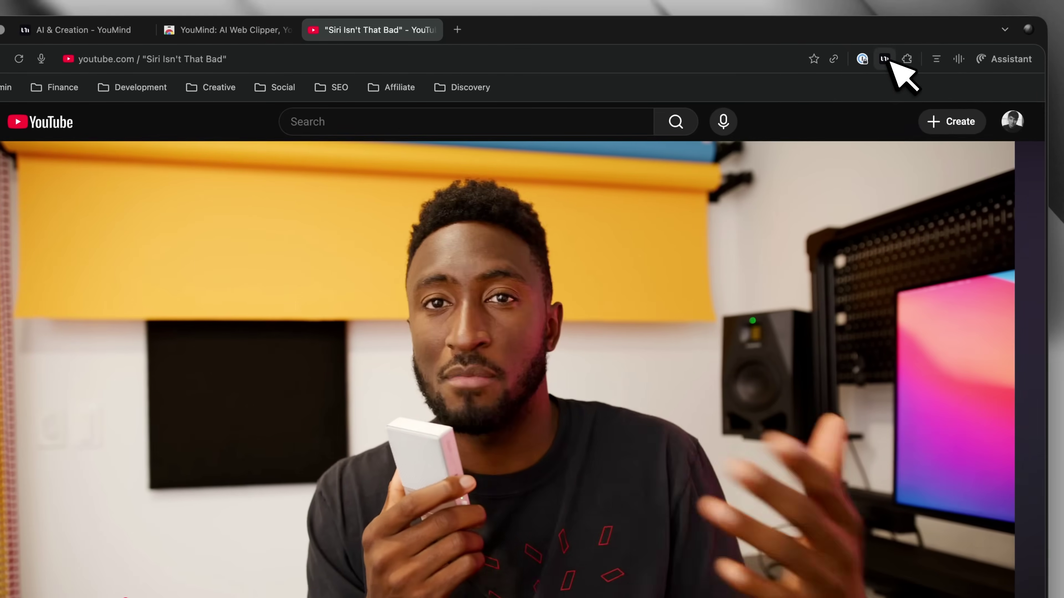
{"action": "left_click", "coordinate": [884, 58]}
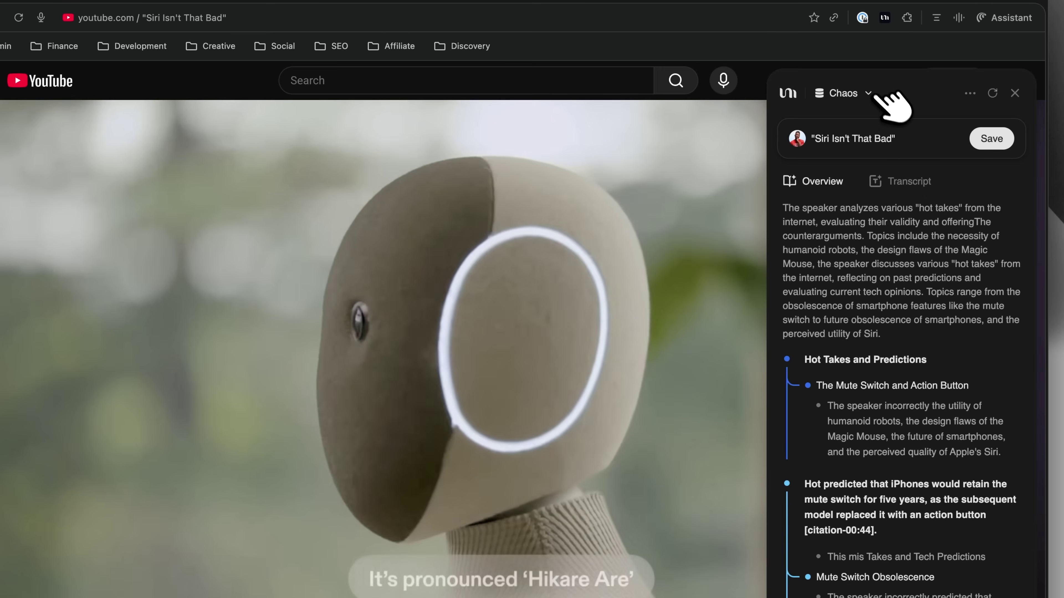
Change the clip's destination board from Chaos to AI Agent YouTube.
{"action": "left_click", "coordinate": [879, 93]}
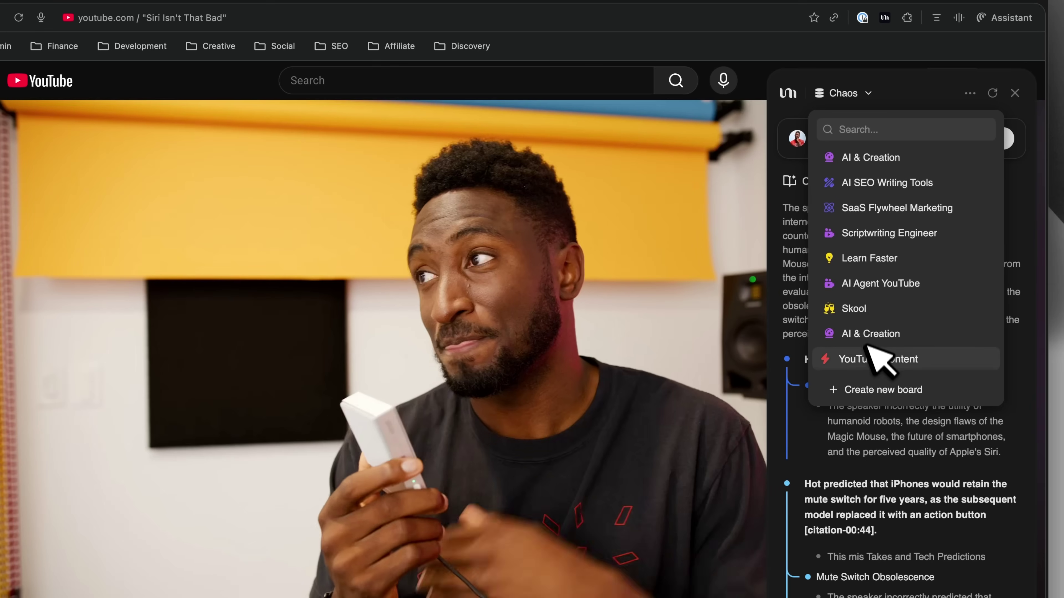
{"action": "left_click", "coordinate": [894, 284]}
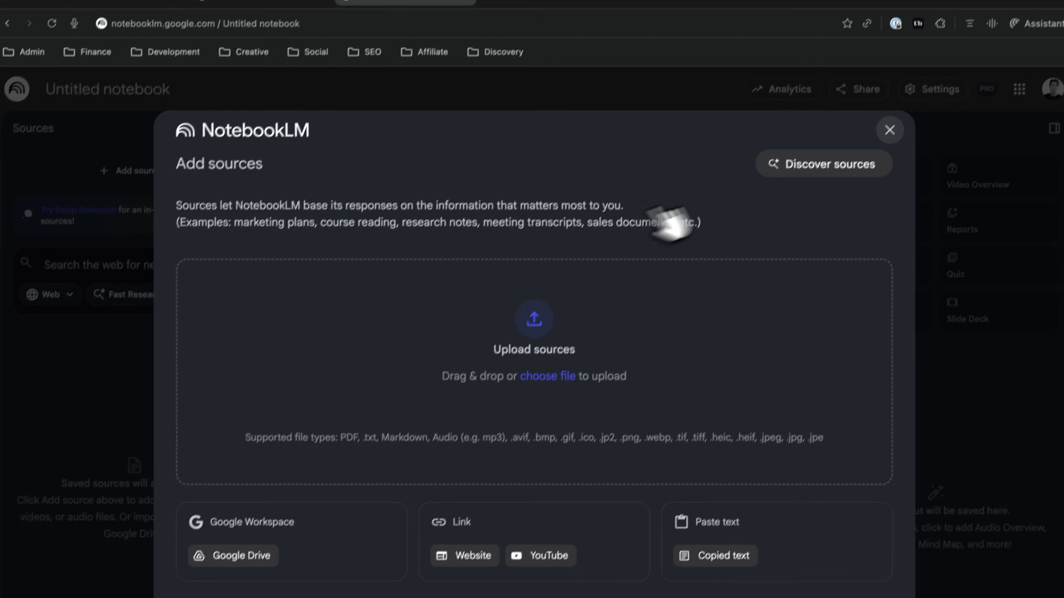
Import the Fast Research web results for 'Generating images with Google Gemini' into the notebook.
{"action": "left_click", "coordinate": [800, 180]}
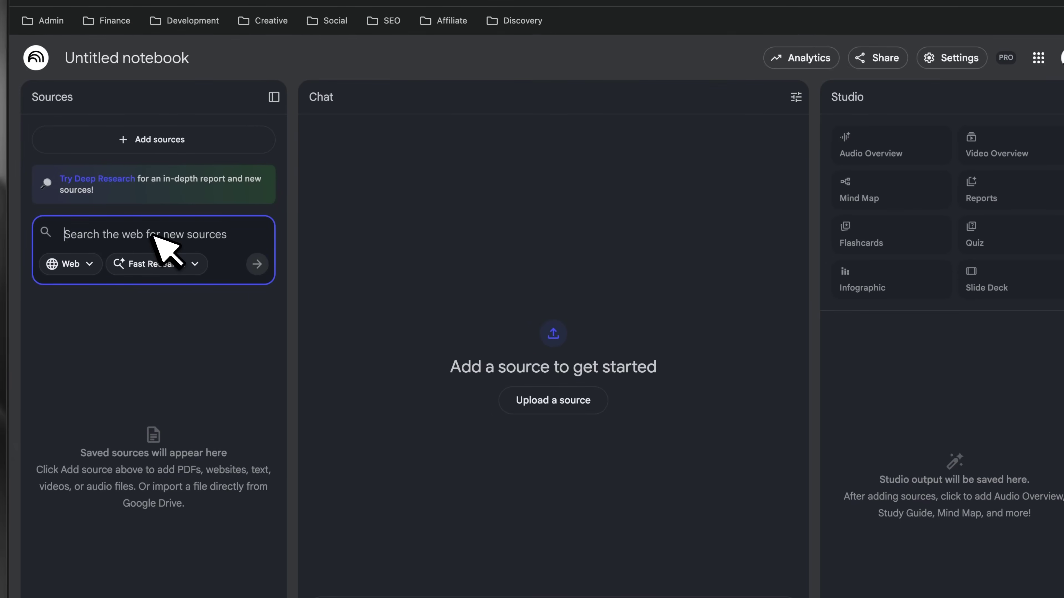
{"action": "type", "text": "Generating images with Google Gemini's Nano Banana AI model"}
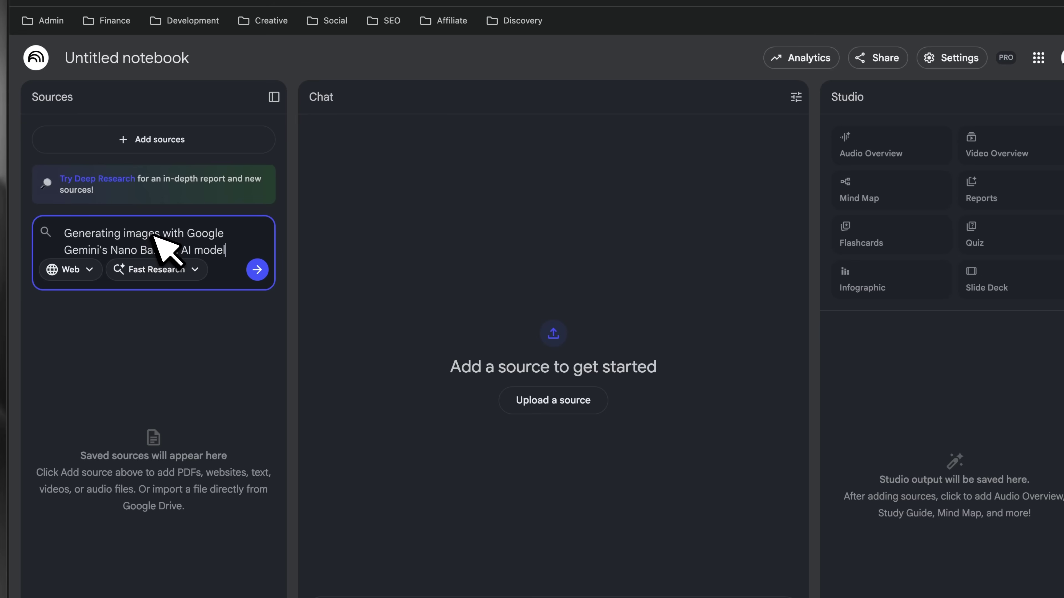
{"action": "left_click", "coordinate": [256, 268]}
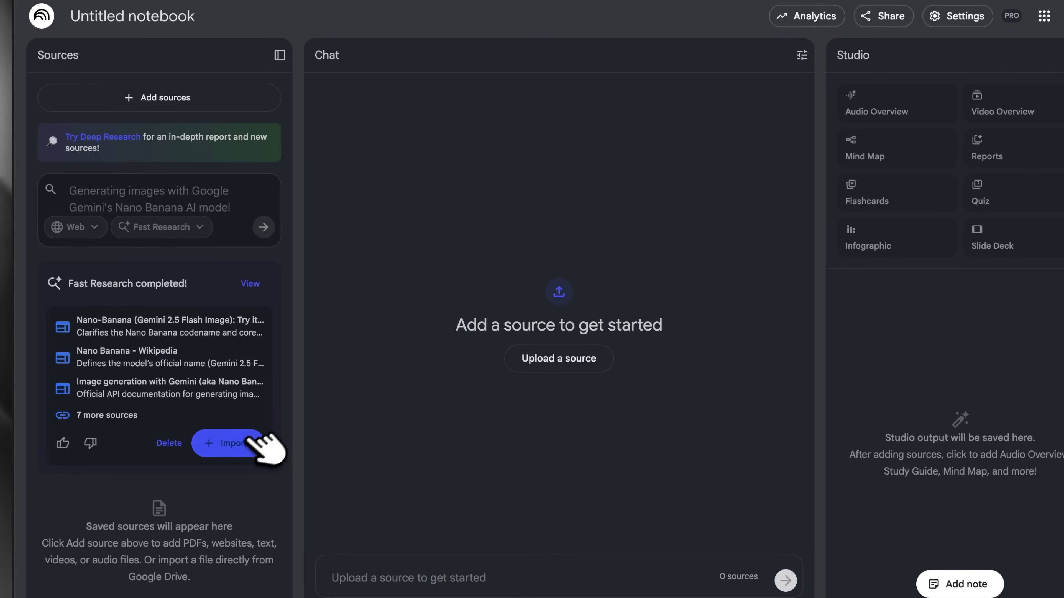
{"action": "left_click", "coordinate": [250, 440]}
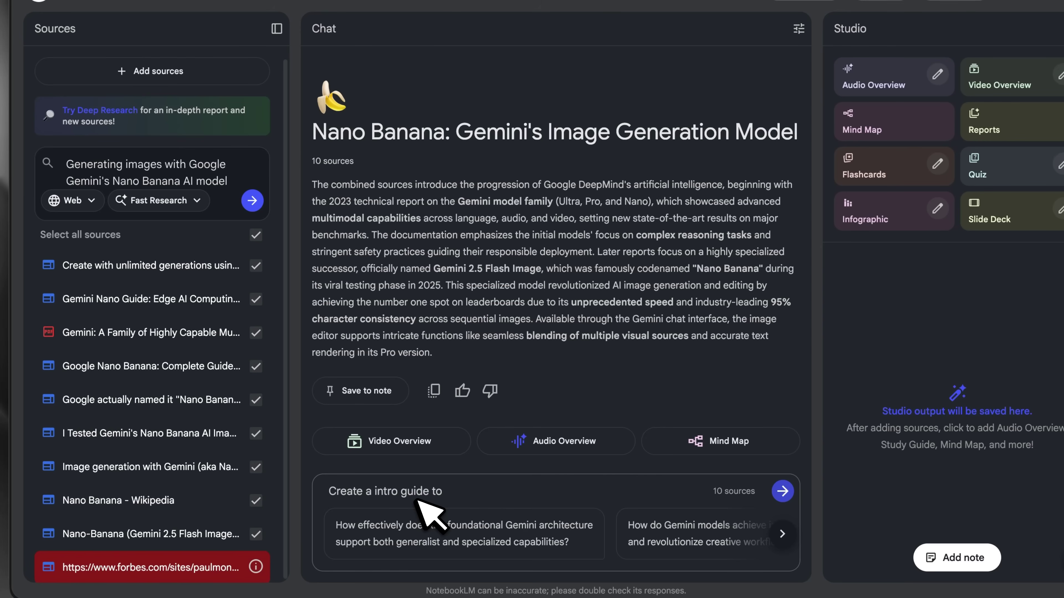
Ask for an intro guide to prompting Nano Banana and scroll through the answer.
{"action": "key", "text": "Return"}
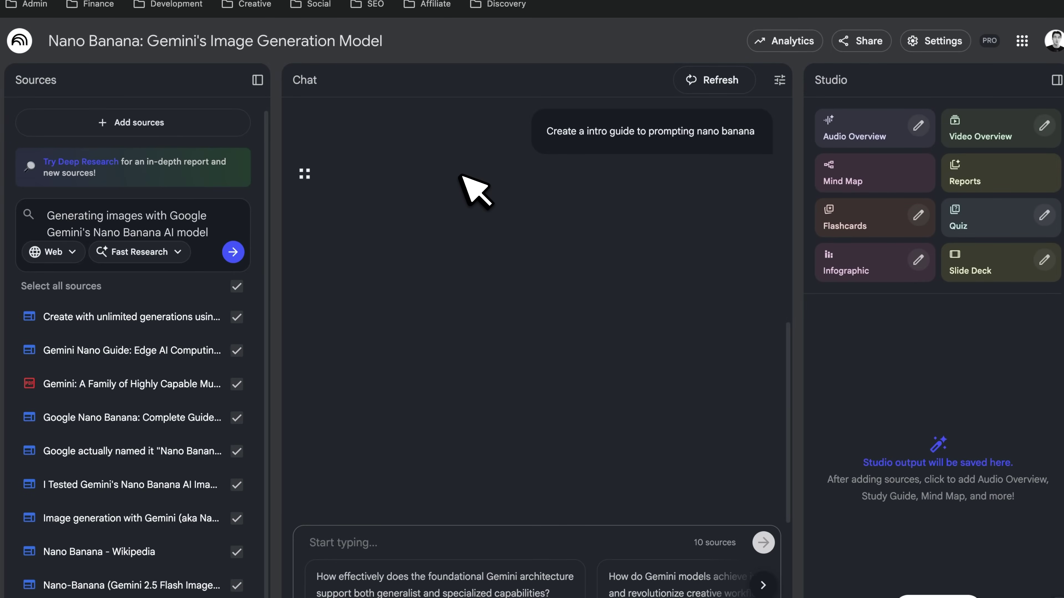
{"action": "scroll", "coordinate": [475, 190], "scroll_direction": "down", "scroll_amount": 6}
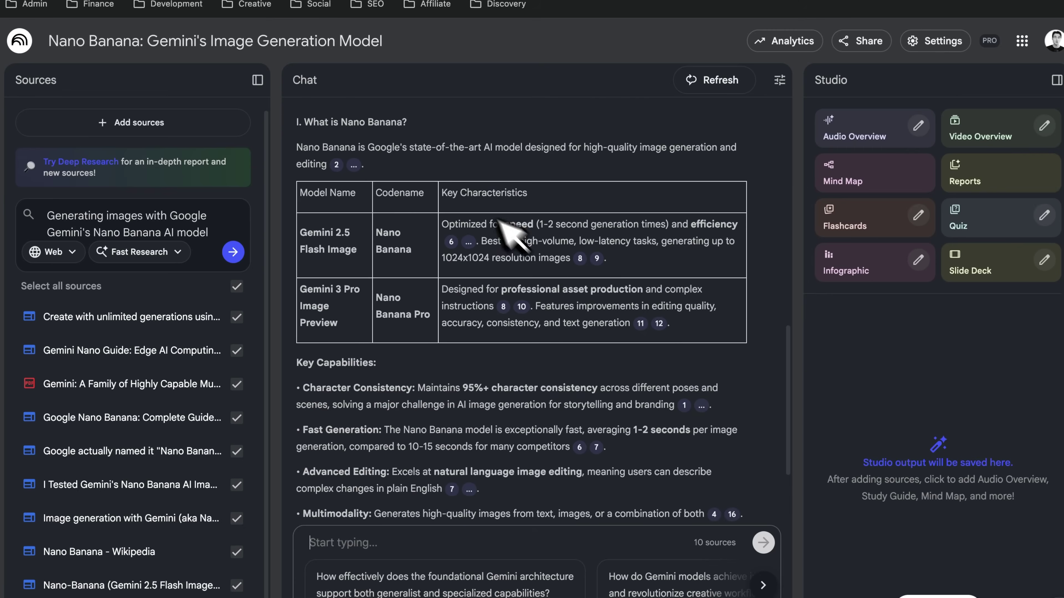
{"action": "scroll", "coordinate": [601, 283], "scroll_direction": "down", "scroll_amount": 2}
{"action": "scroll", "coordinate": [601, 284], "scroll_direction": "up", "scroll_amount": 4}
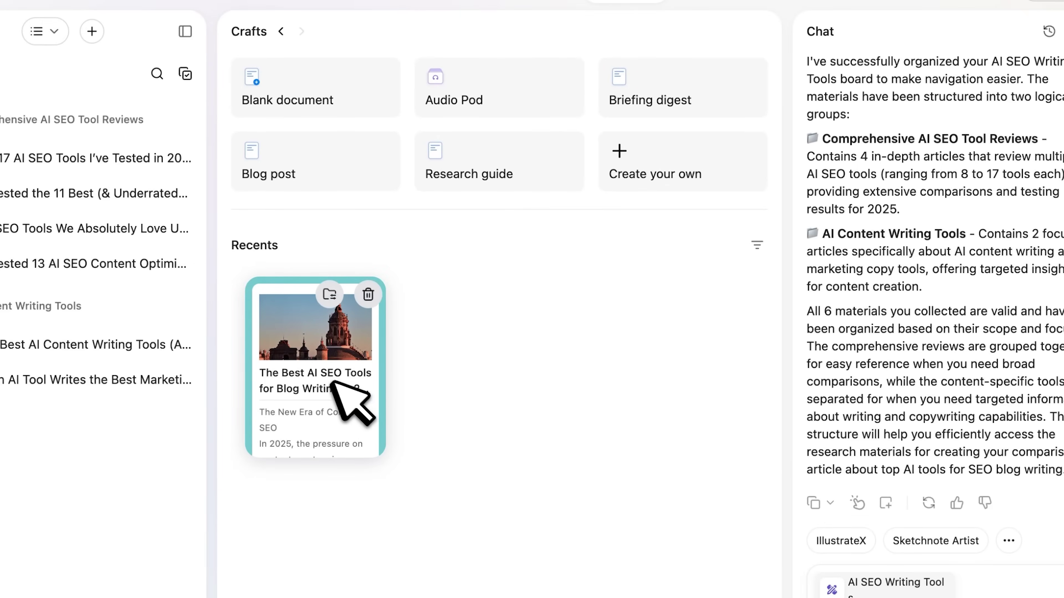
Ask the chat to rewrite the AI SEO article's opening paragraph with 'Make this more interesting!'.
{"action": "left_click", "coordinate": [326, 378]}
{"action": "scroll", "coordinate": [622, 452], "scroll_direction": "down", "scroll_amount": 1}
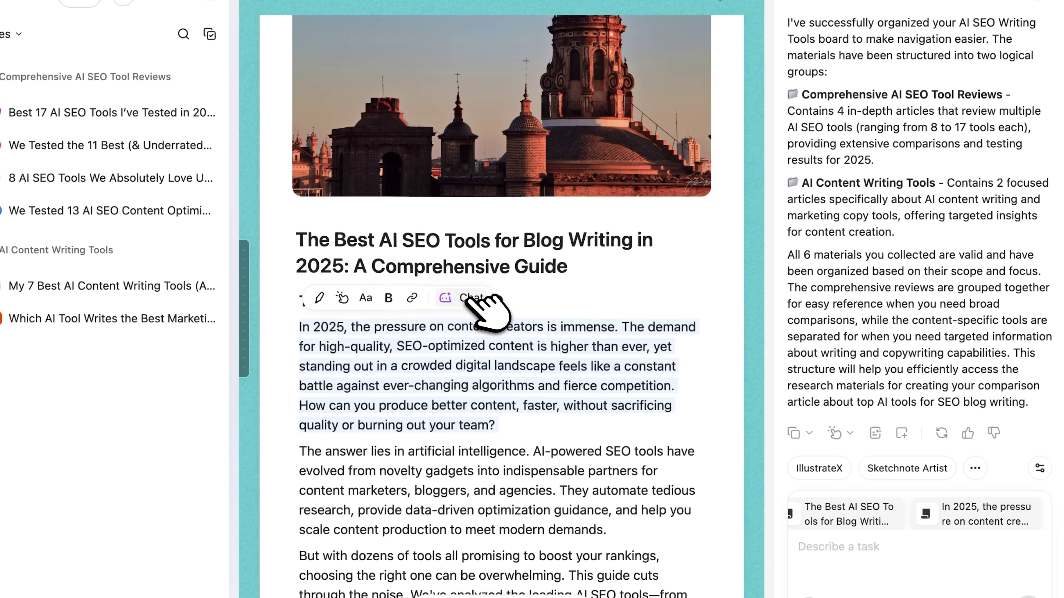
{"action": "left_click", "coordinate": [478, 298]}
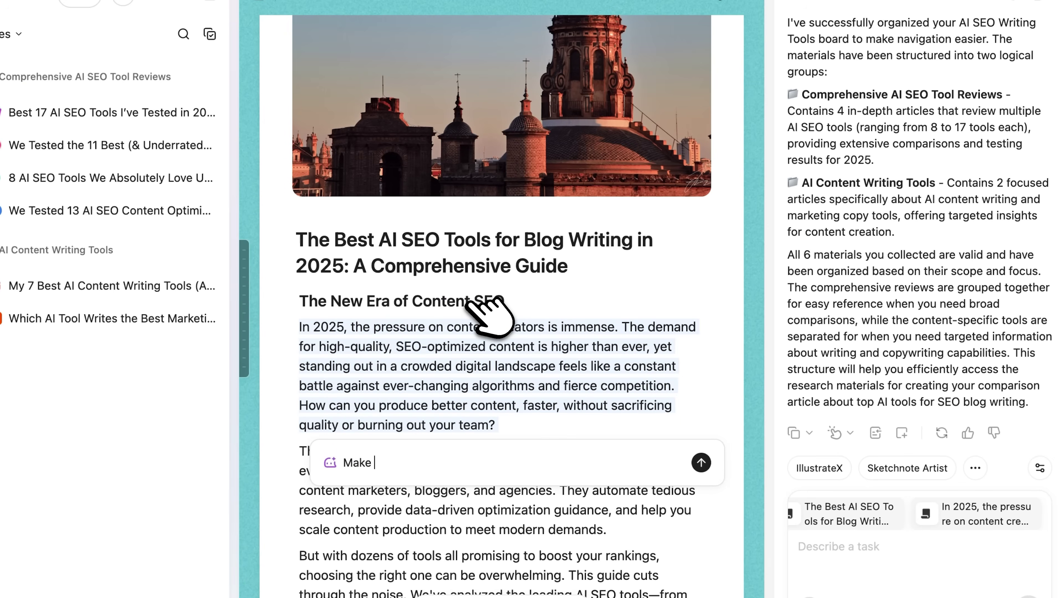
{"action": "type", "text": "Make this more interesting!"}
{"action": "key", "text": "Return"}
Switch the chat model to Claude Opus 4.5 and send a follow-up question.
{"action": "scroll", "coordinate": [724, 415], "scroll_direction": "down", "scroll_amount": 5}
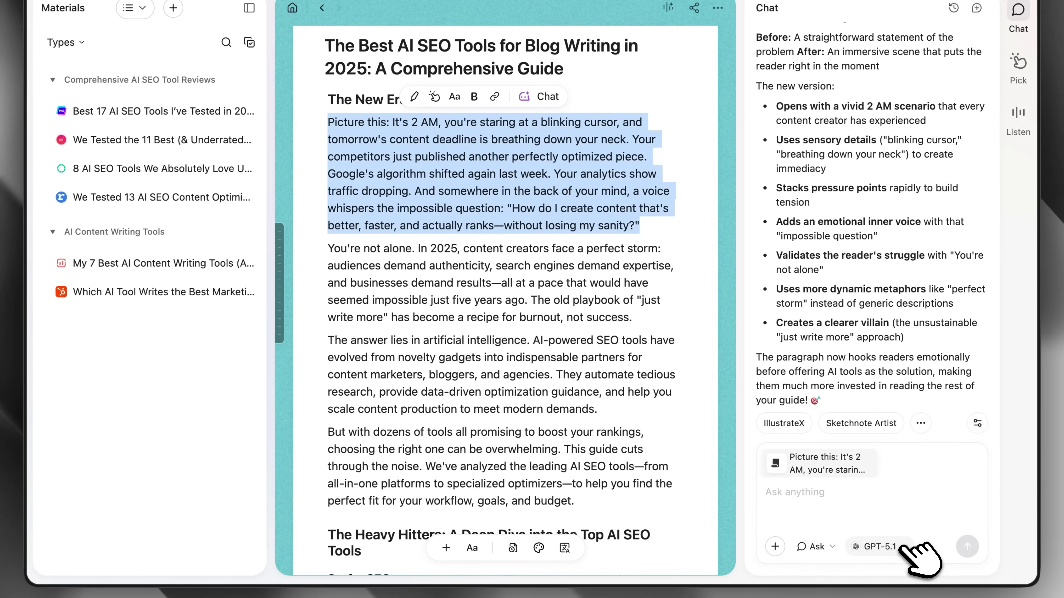
{"action": "left_click", "coordinate": [896, 547]}
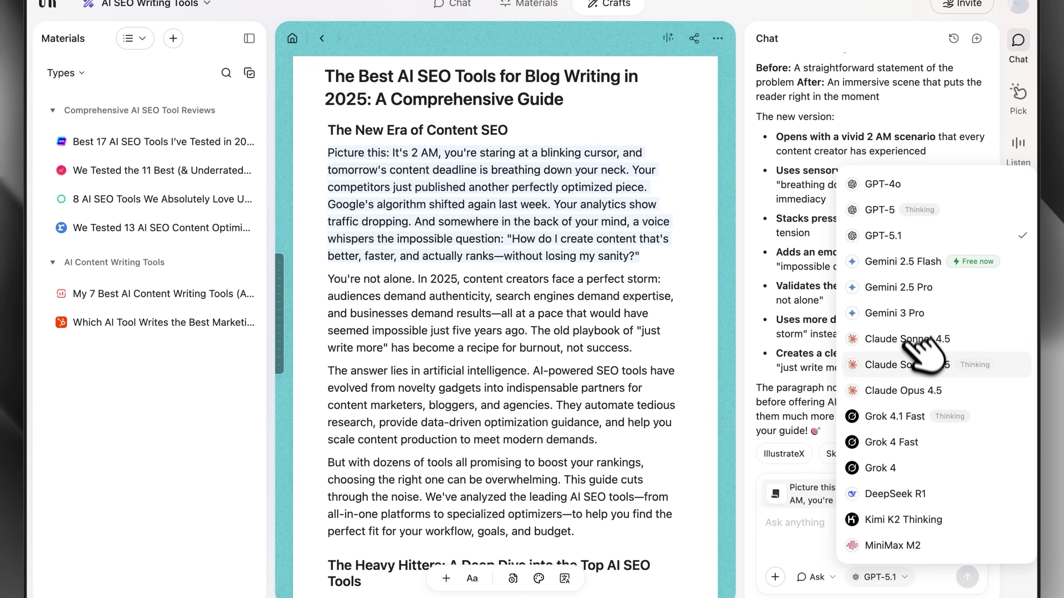
{"action": "left_click", "coordinate": [918, 390]}
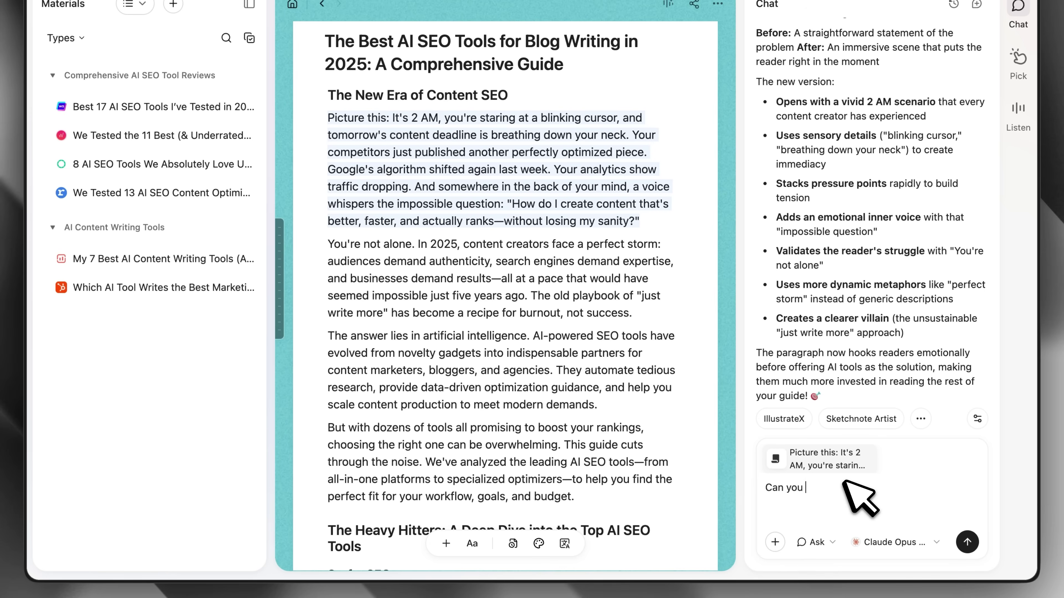
{"action": "key", "text": "Return"}
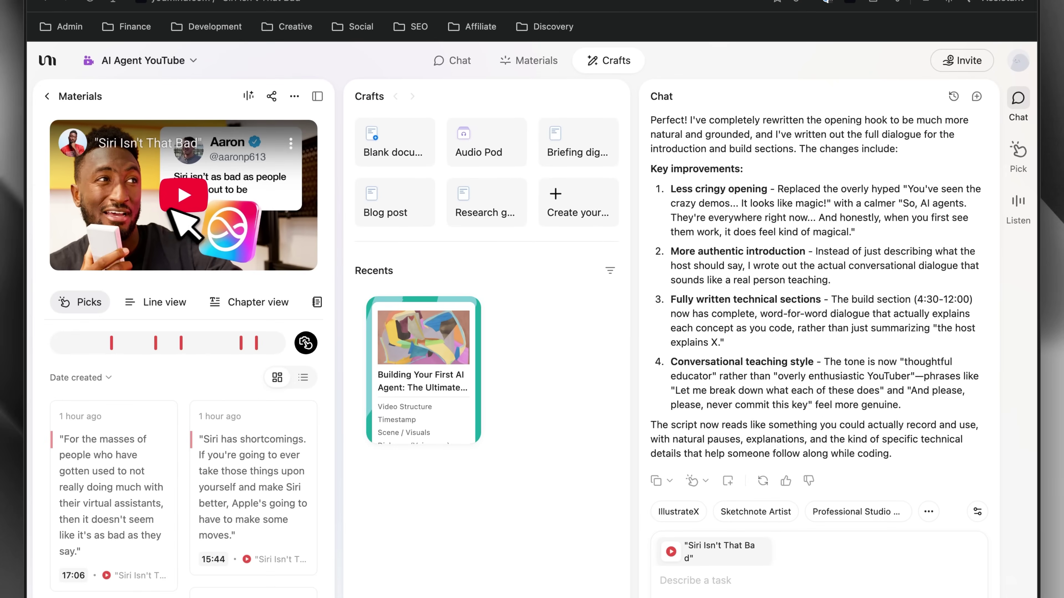
Show the New Opus is Bananas article's overview in the YouMind side panel and scroll it.
{"action": "left_click", "coordinate": [148, 300]}
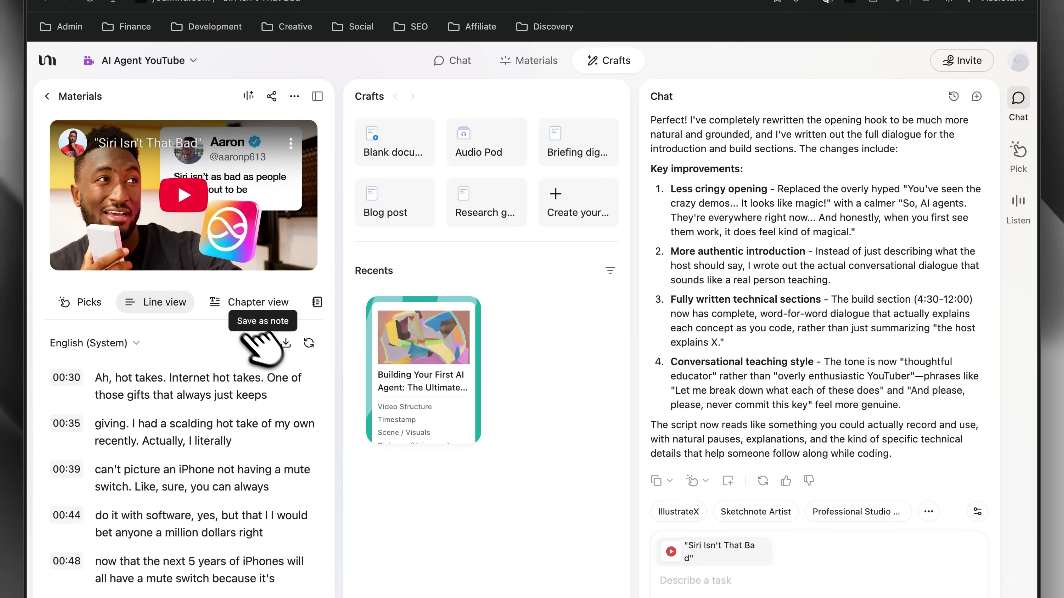
{"action": "scroll", "coordinate": [254, 369], "scroll_direction": "down", "scroll_amount": 10}
{"action": "scroll", "coordinate": [247, 377], "scroll_direction": "down", "scroll_amount": 3}
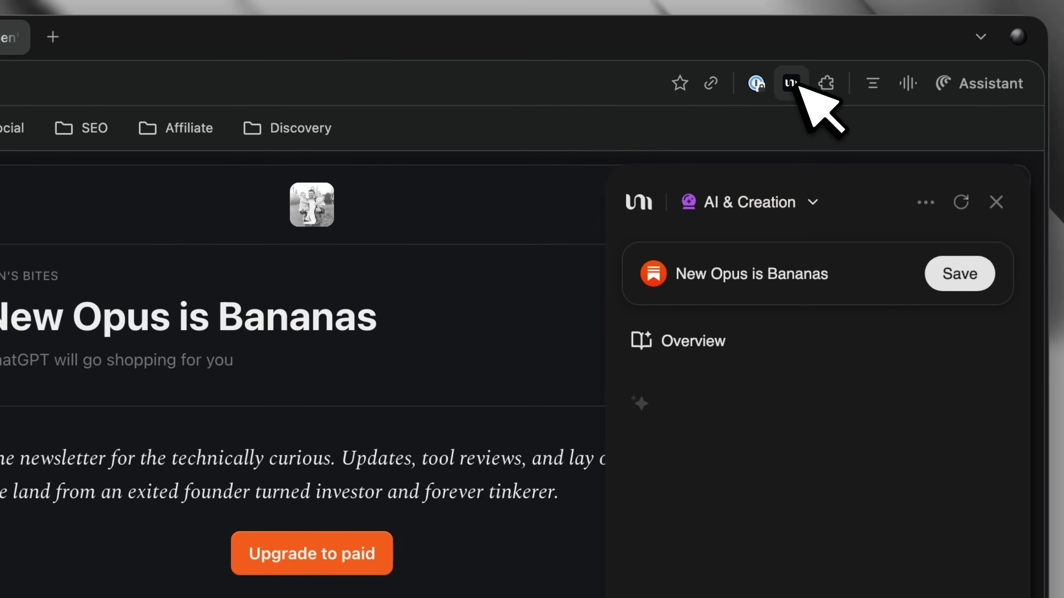
Save the New Opus is Bananas article and scroll through its overview.
{"action": "left_click", "coordinate": [949, 281]}
{"action": "scroll", "coordinate": [909, 440], "scroll_direction": "down", "scroll_amount": 10}
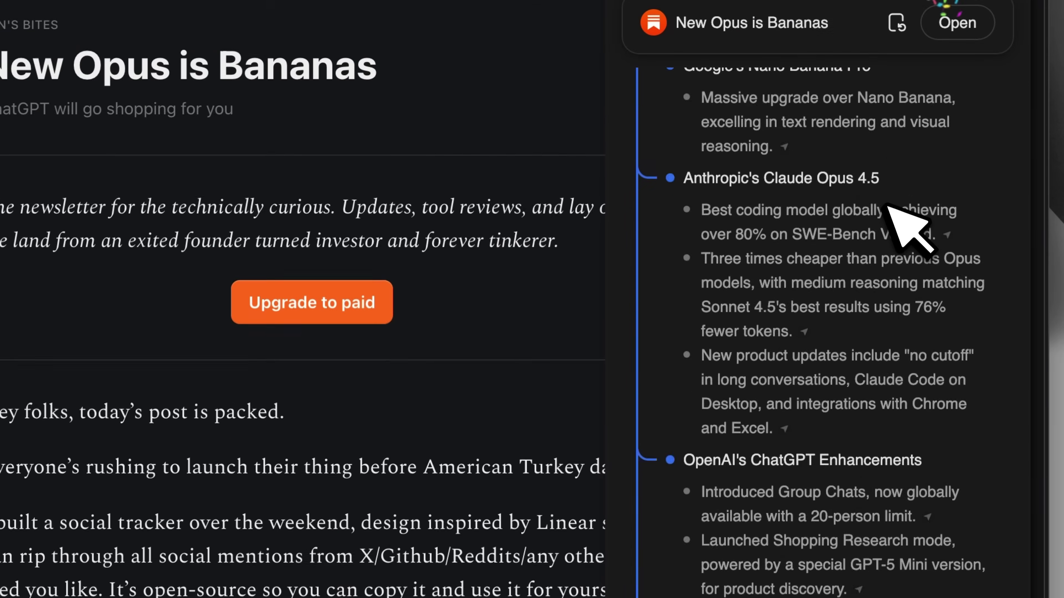
{"action": "scroll", "coordinate": [888, 205], "scroll_direction": "down", "scroll_amount": 3}
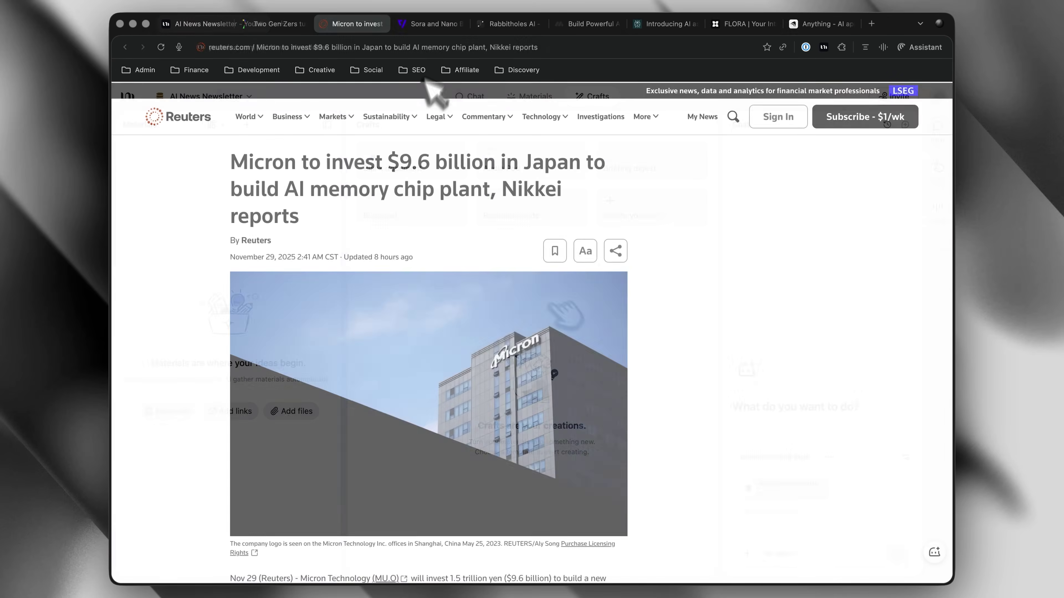
Clip the Fortune Gen Z article with YouMind, then open the Claude Opus 4.5 video material.
{"action": "left_click", "coordinate": [432, 24]}
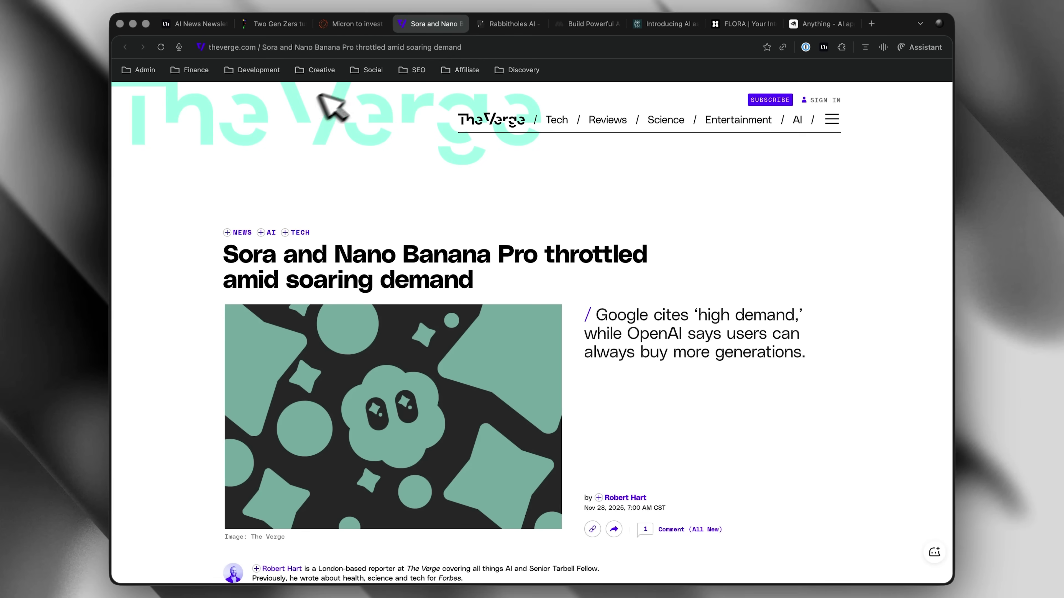
{"action": "left_click", "coordinate": [273, 26]}
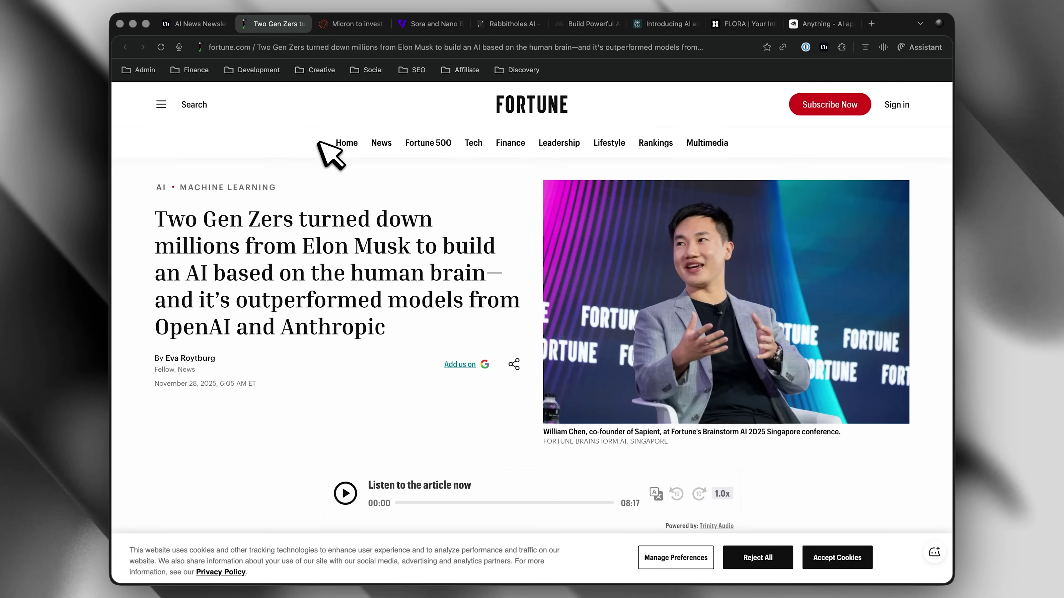
{"action": "left_click", "coordinate": [824, 47]}
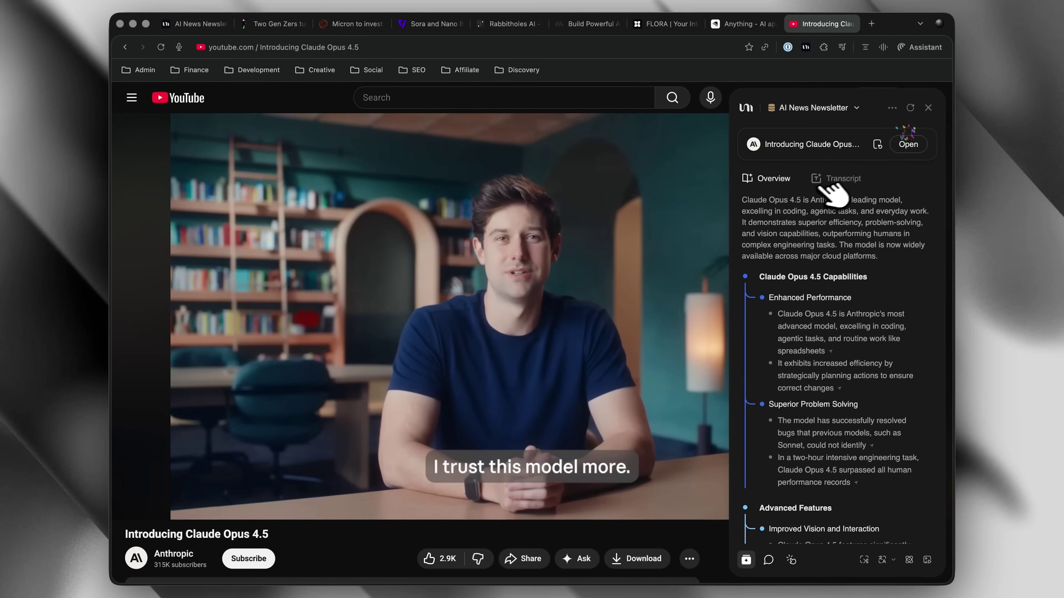
{"action": "scroll", "coordinate": [845, 241], "scroll_direction": "down", "scroll_amount": 5}
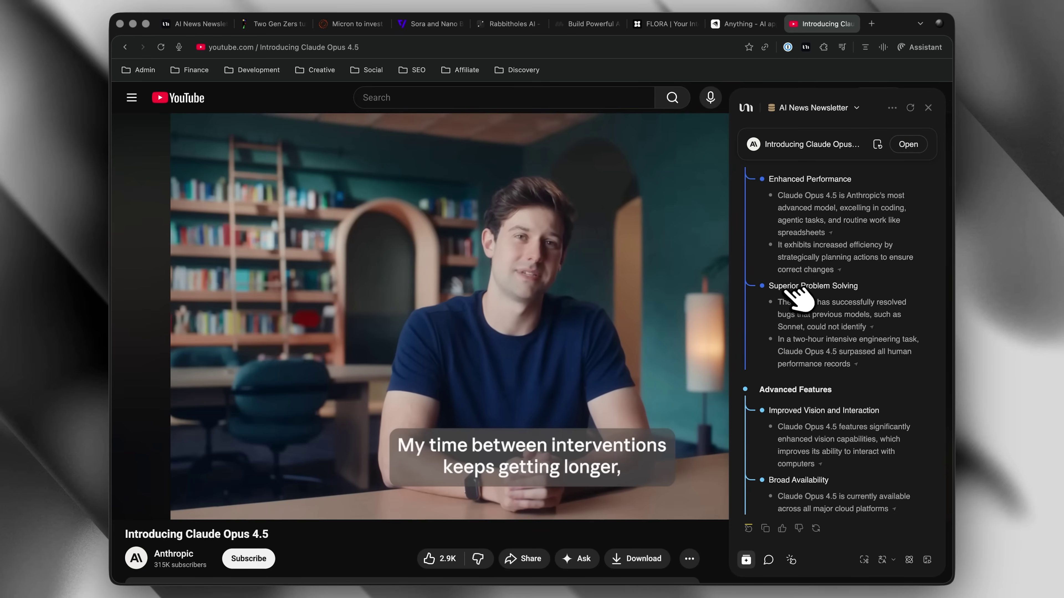
{"action": "scroll", "coordinate": [771, 361], "scroll_direction": "up", "scroll_amount": 3}
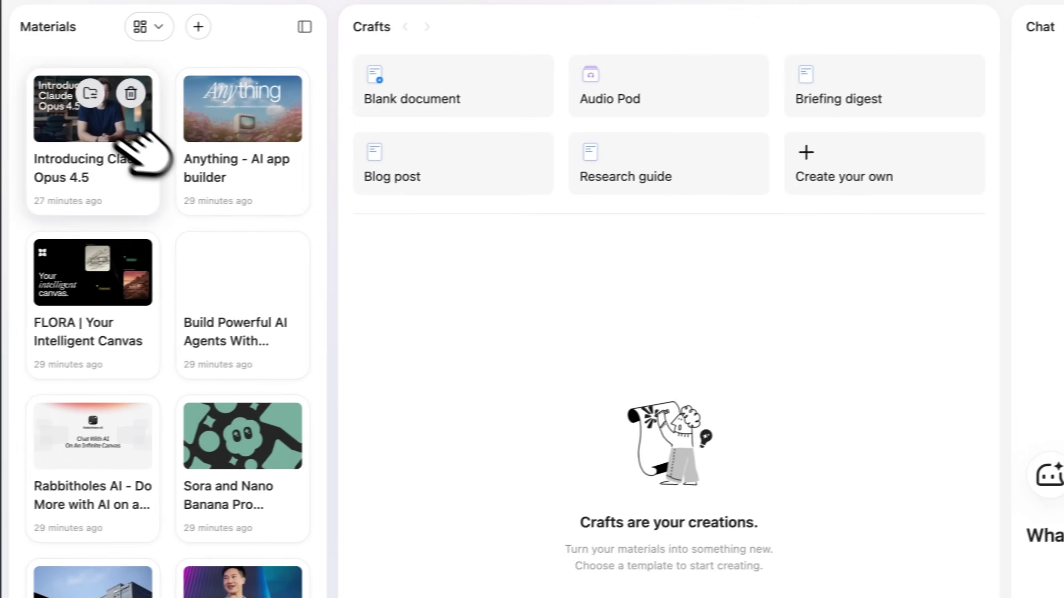
{"action": "left_click", "coordinate": [29, 145]}
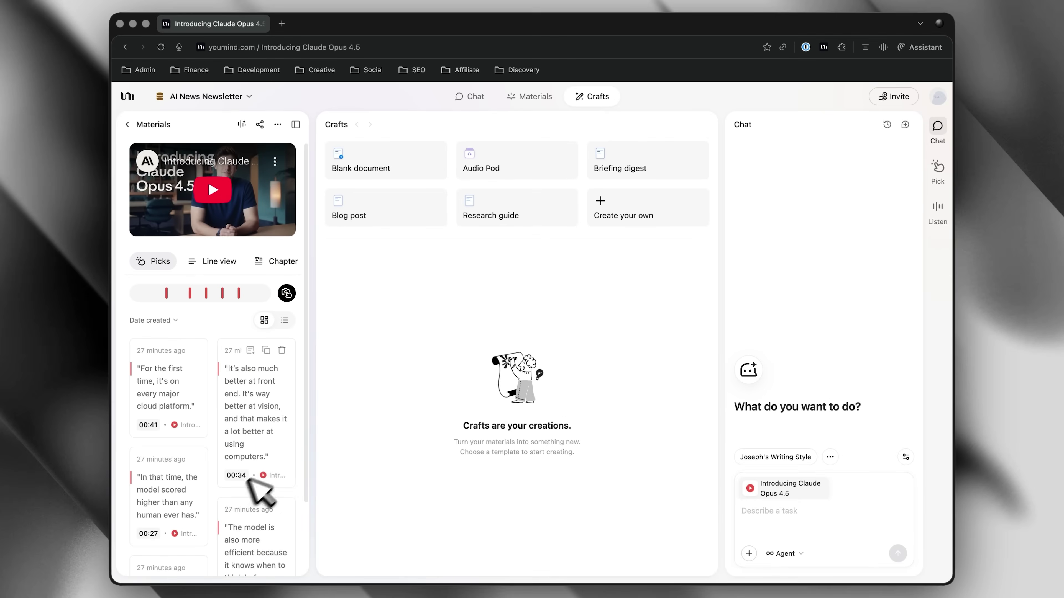
Return to the board's materials and bring up the Create Newsletter chat shortcut.
{"action": "left_click", "coordinate": [142, 126]}
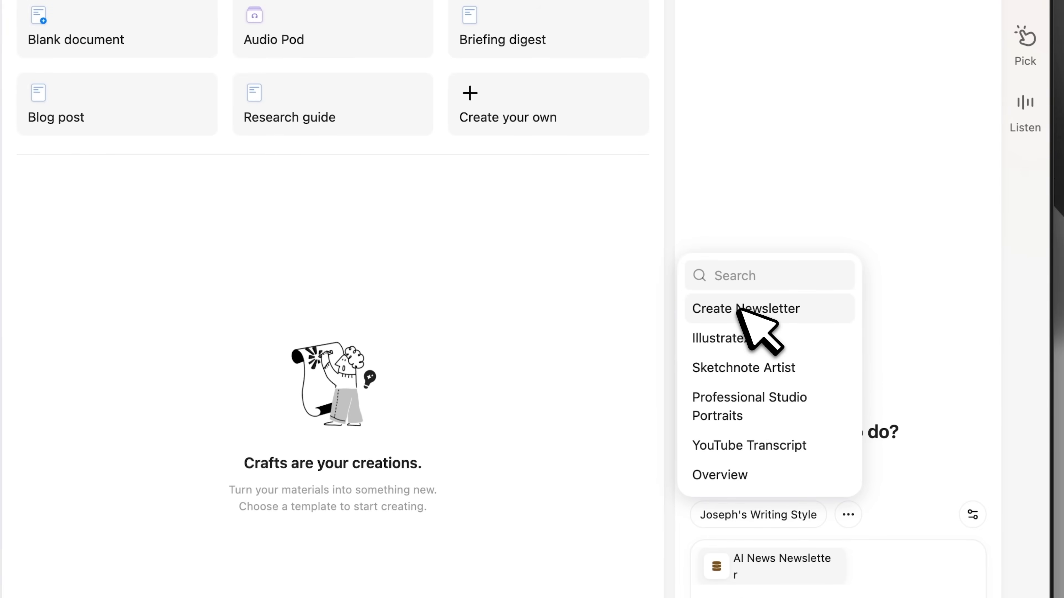
{"action": "left_click", "coordinate": [800, 309]}
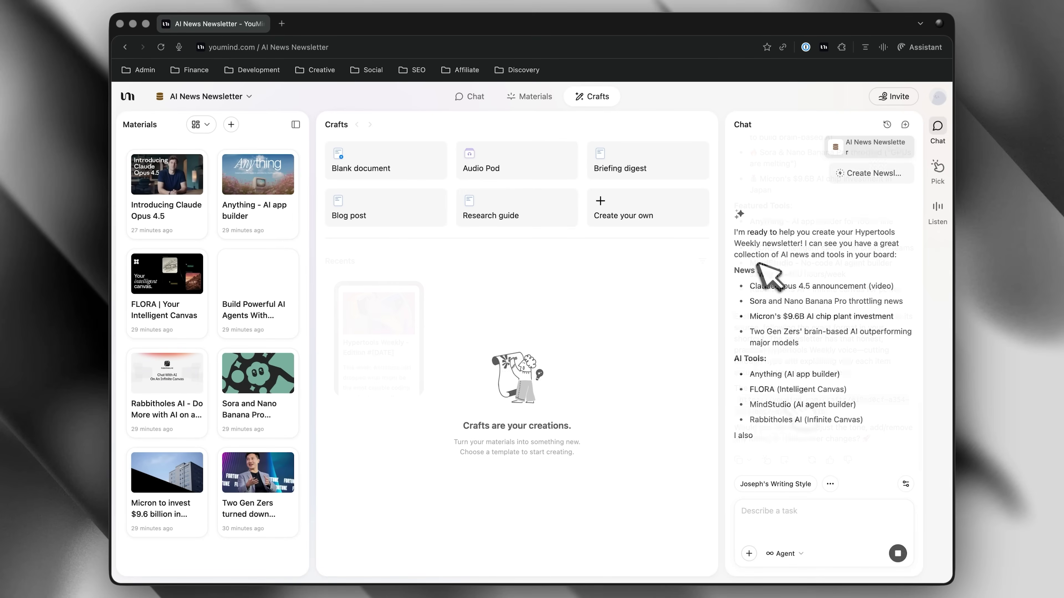
Open the new 'Hypertools Weekly - Edition 01' newsletter craft and scroll through its draft.
{"action": "left_click", "coordinate": [367, 325]}
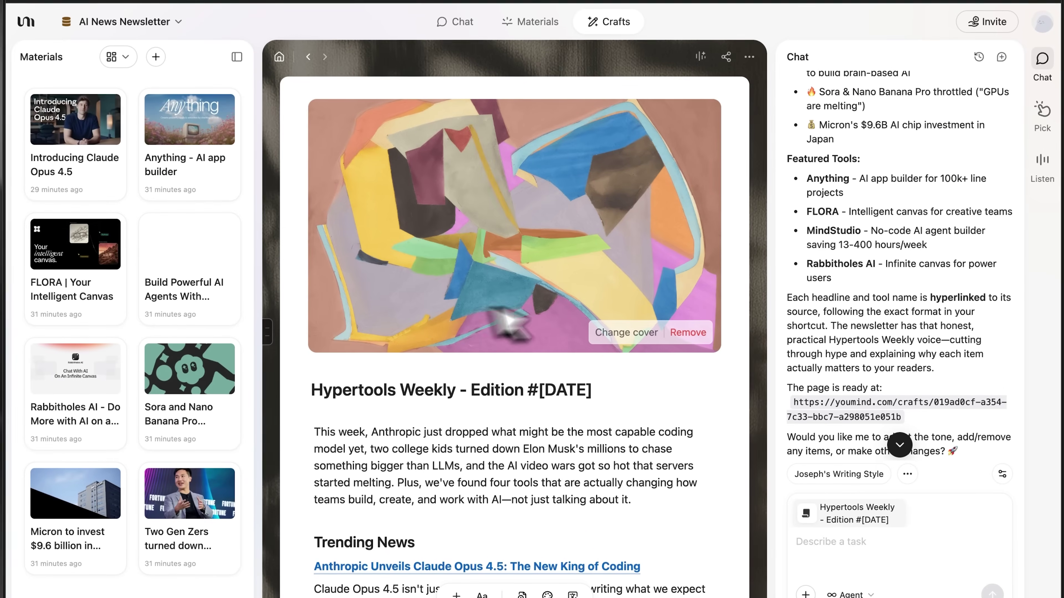
{"action": "scroll", "coordinate": [595, 243], "scroll_direction": "down", "scroll_amount": 10}
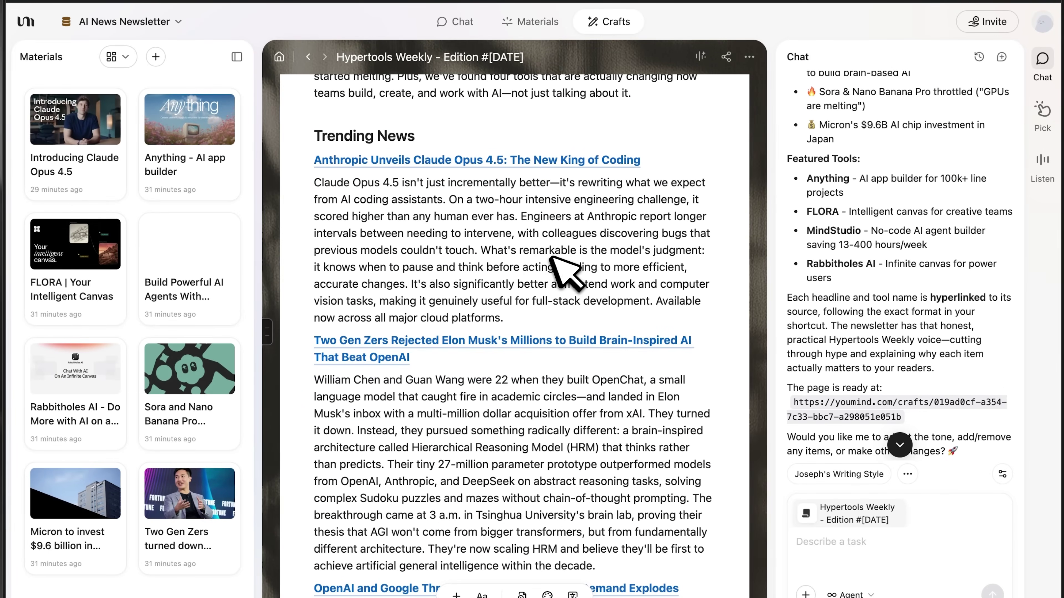
{"action": "scroll", "coordinate": [368, 340], "scroll_direction": "down", "scroll_amount": 15}
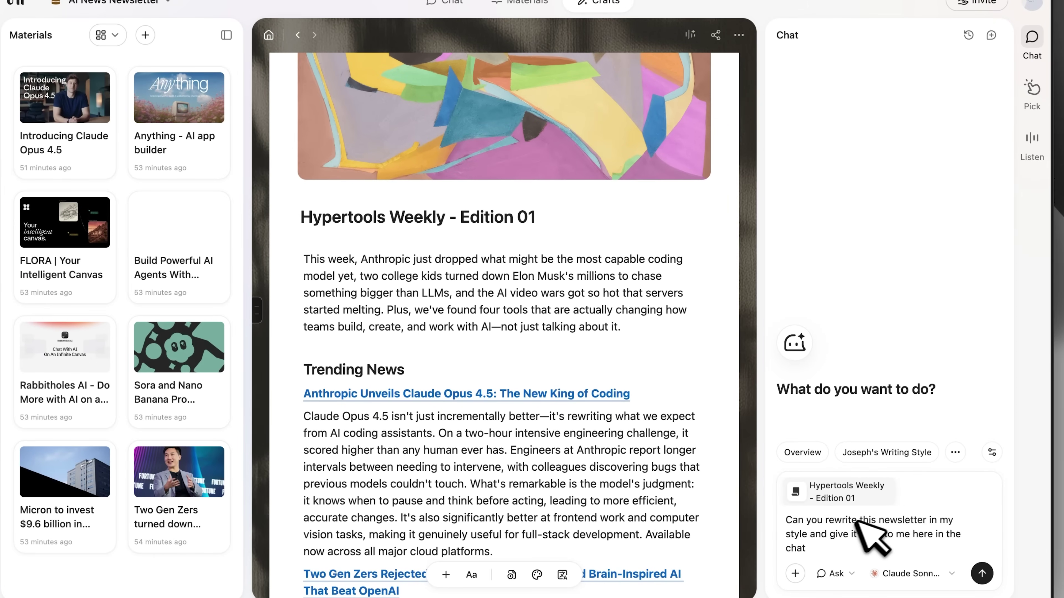
Send the rewrite-in-my-style request and review the conversational Hypertools Weekly draft.
{"action": "left_click", "coordinate": [900, 459]}
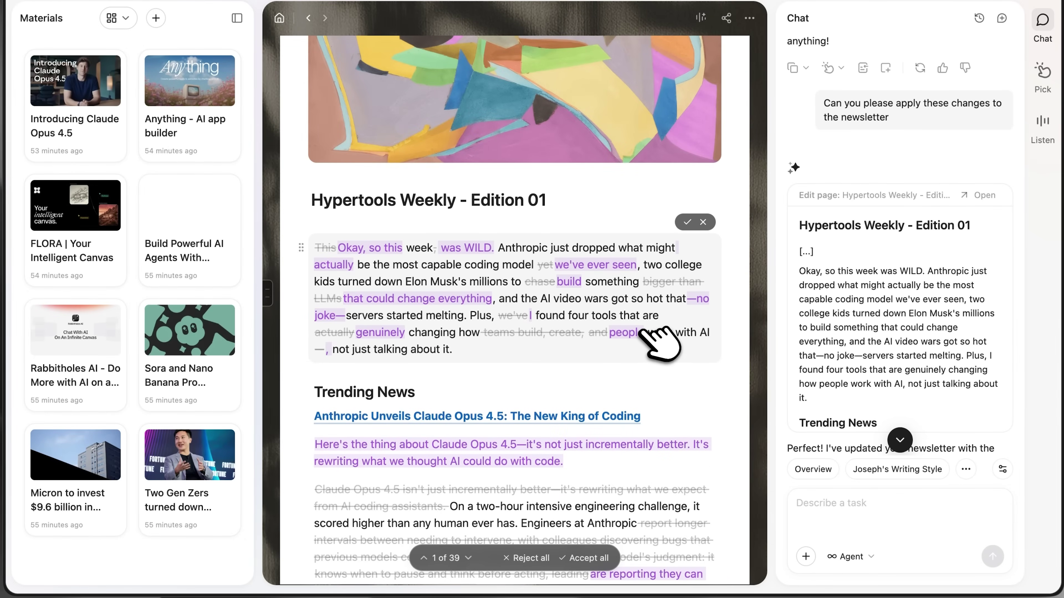
{"action": "scroll", "coordinate": [662, 342], "scroll_direction": "down", "scroll_amount": 5}
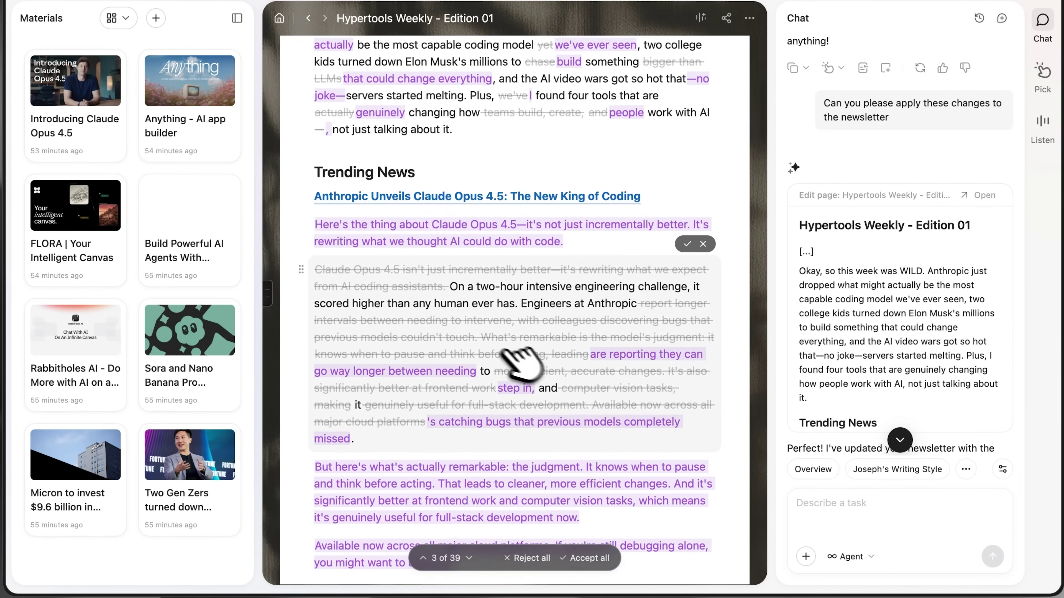
{"action": "scroll", "coordinate": [506, 354], "scroll_direction": "down", "scroll_amount": 15}
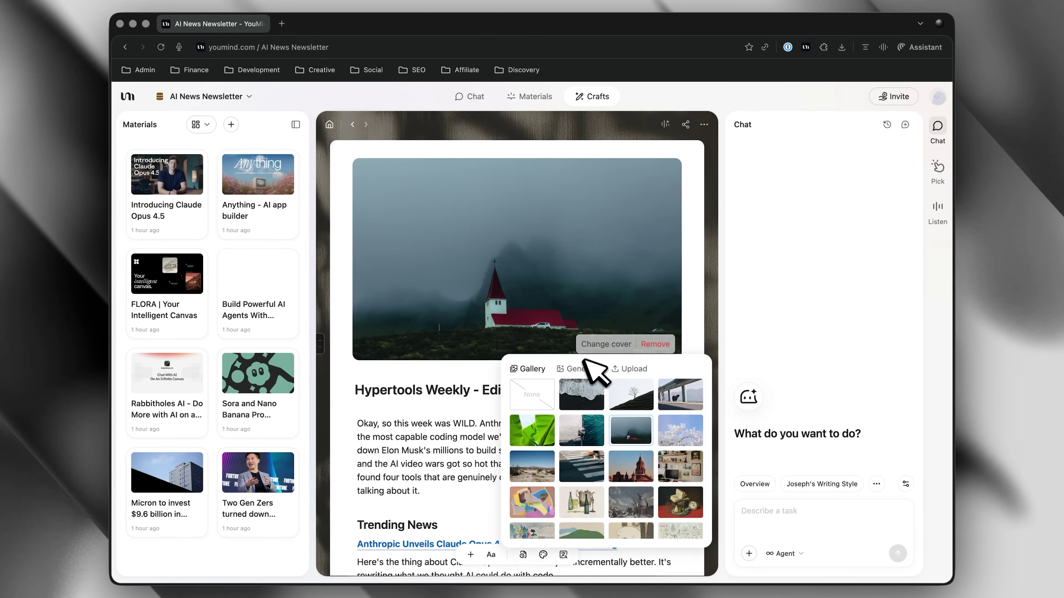
Generate a watercolour circuit-board brain cover with Nano Banana Pro, replacing the church image.
{"action": "left_click", "coordinate": [573, 369]}
{"action": "left_click", "coordinate": [544, 439]}
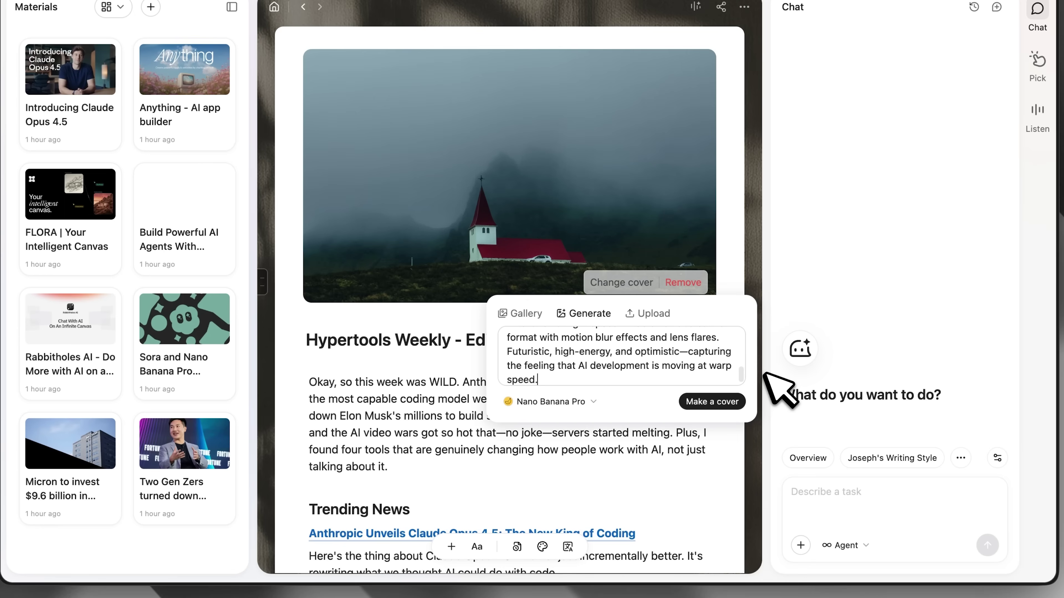
{"action": "left_click", "coordinate": [712, 402]}
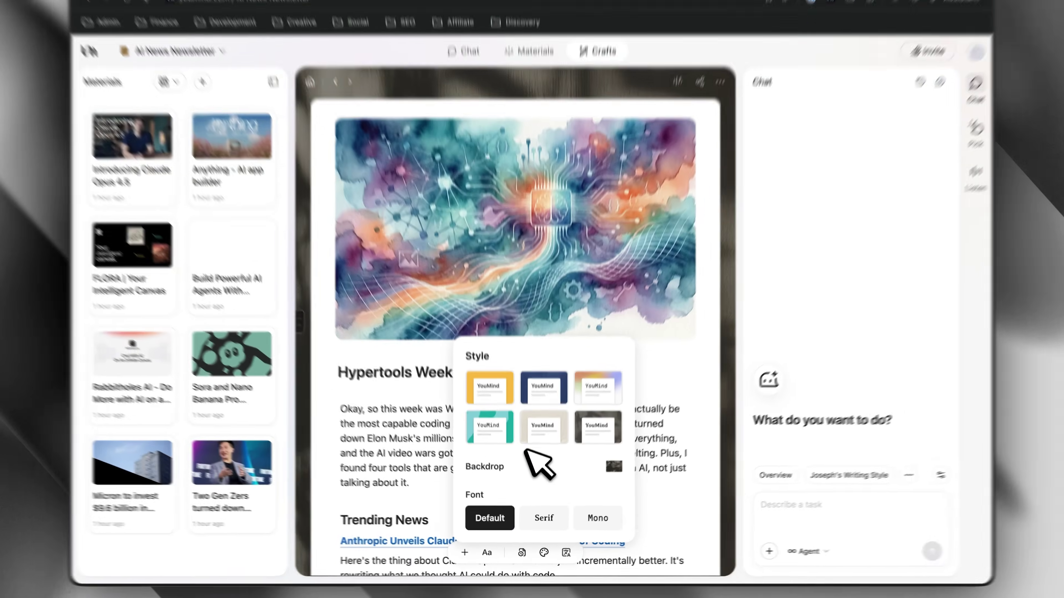
Apply the teal page style to the Hypertools Weekly newsletter.
{"action": "left_click", "coordinate": [493, 440]}
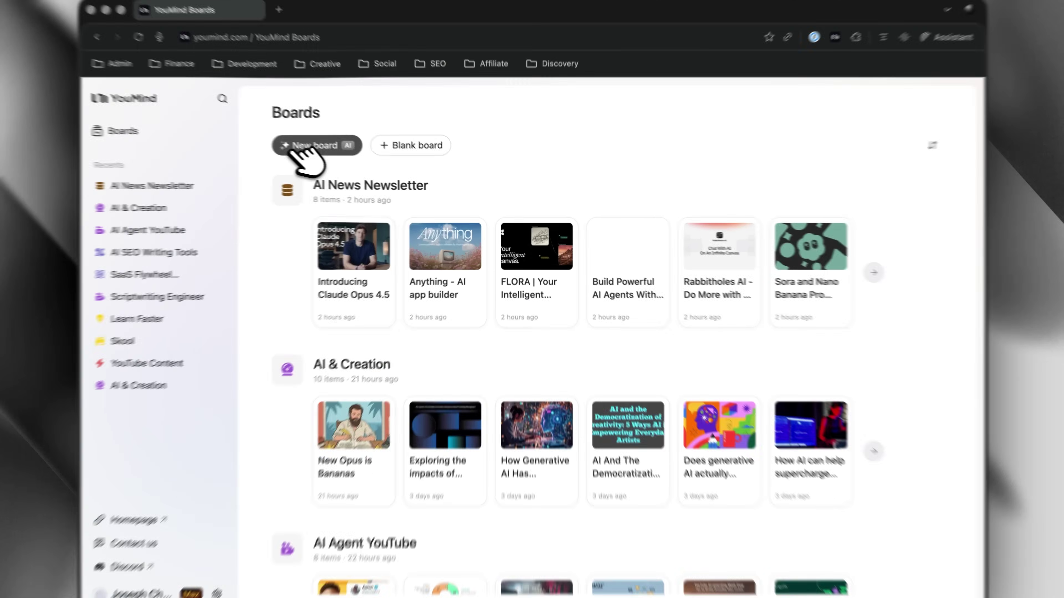
Start a new AI-built board for Gemini 3 research.
{"action": "left_click", "coordinate": [333, 150]}
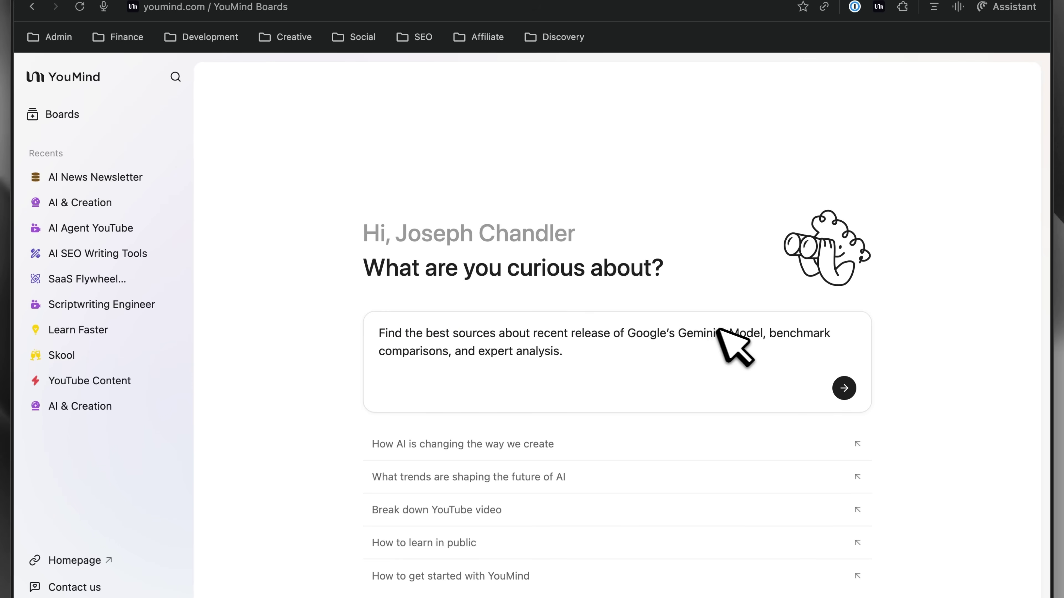
Submit the Gemini 3 research query and expand the list of webpages the agent found.
{"action": "left_click", "coordinate": [843, 389]}
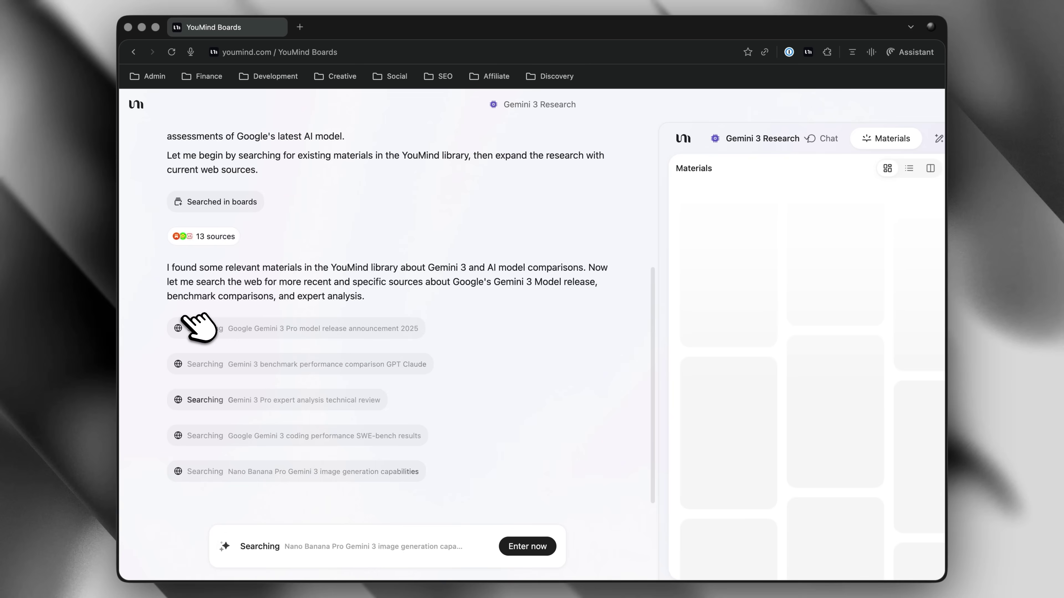
{"action": "left_click", "coordinate": [197, 323]}
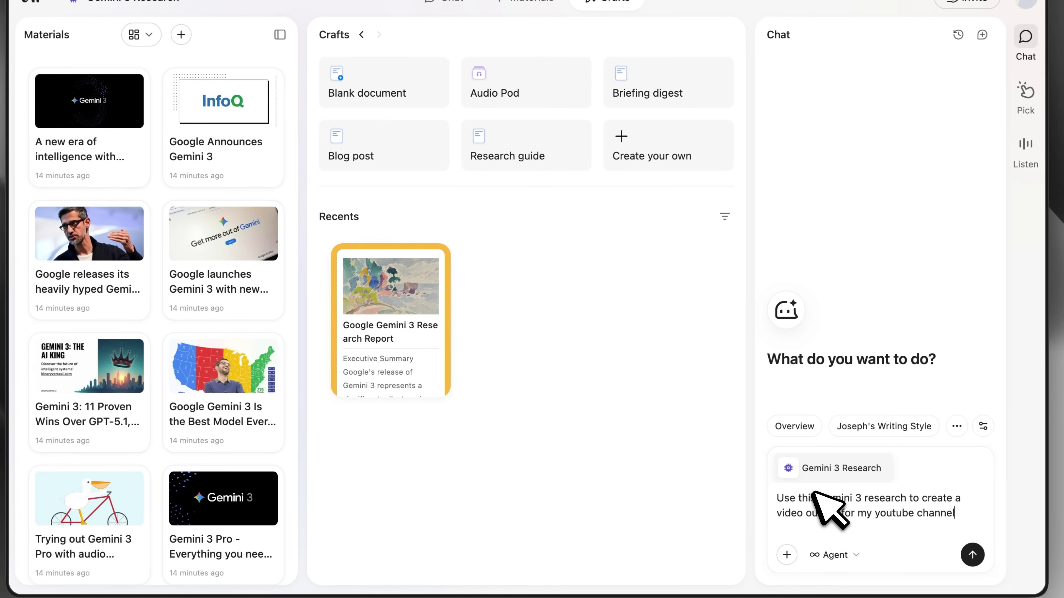
Run the YouTube Outline Generator shortcut, review the Gemini 3 outline, then return to Crafts.
{"action": "left_click", "coordinate": [956, 426]}
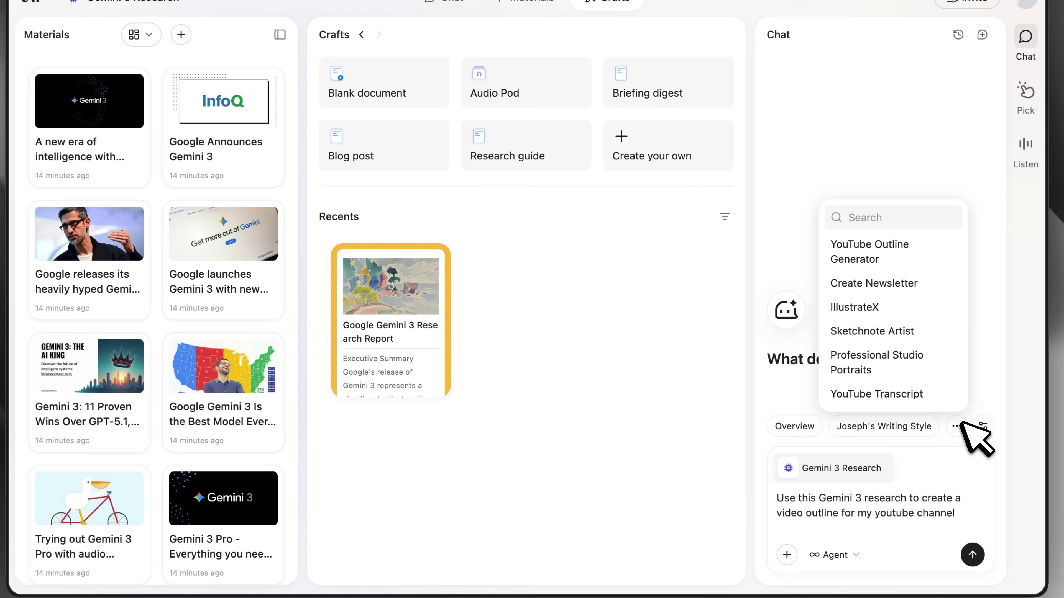
{"action": "left_click", "coordinate": [884, 254]}
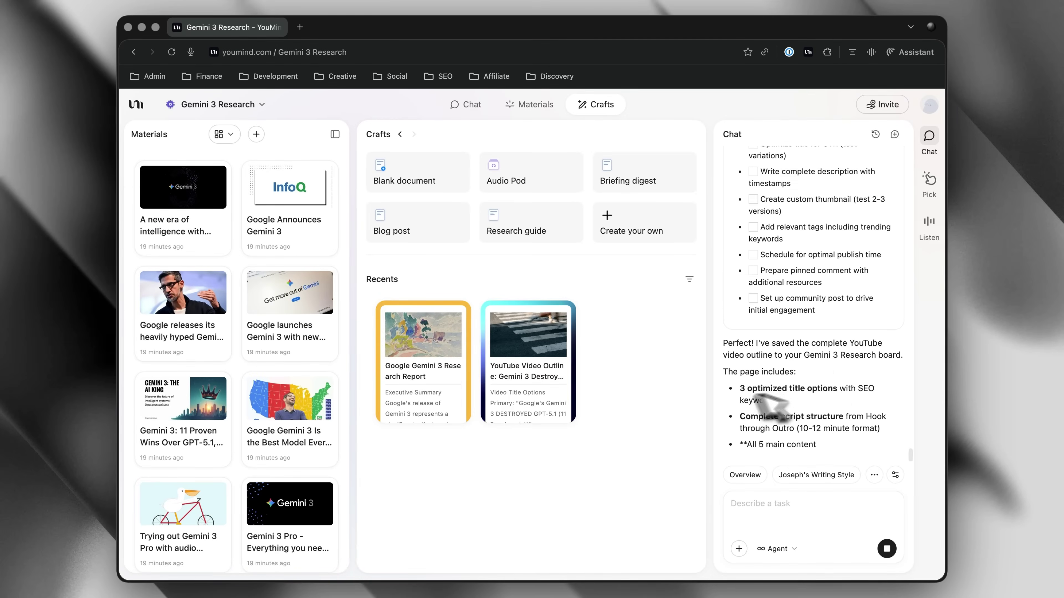
{"action": "left_click", "coordinate": [529, 349]}
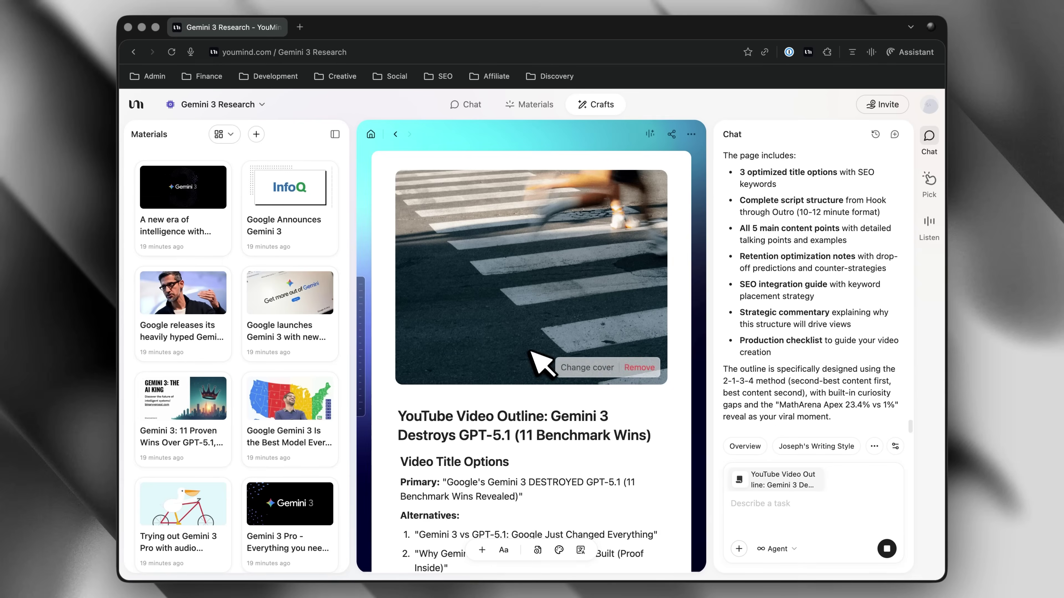
{"action": "scroll", "coordinate": [561, 402], "scroll_direction": "down", "scroll_amount": 10}
{"action": "scroll", "coordinate": [553, 392], "scroll_direction": "up", "scroll_amount": 10}
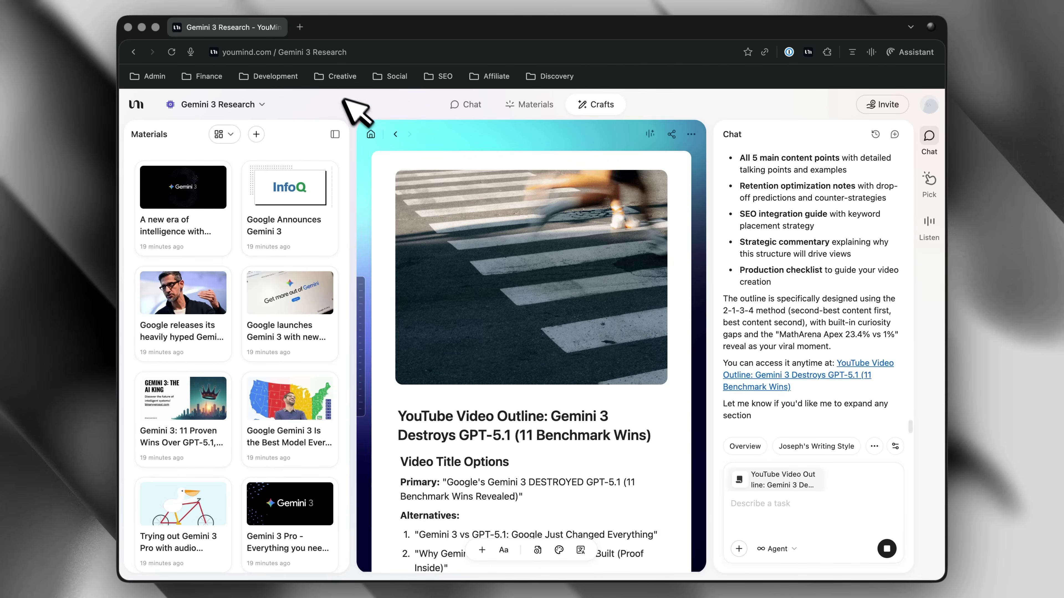
{"action": "left_click", "coordinate": [371, 134]}
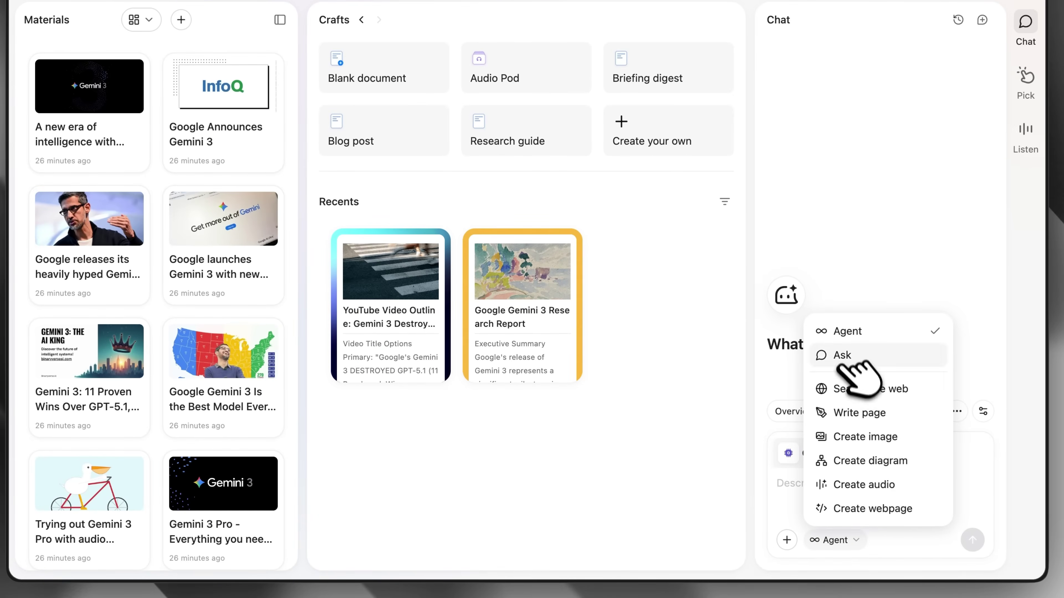
Have Claude Sonnet 4.5 (Thinking) in Ask mode write a full script from the attached YouTube outline.
{"action": "left_click", "coordinate": [842, 355]}
{"action": "left_click", "coordinate": [896, 541]}
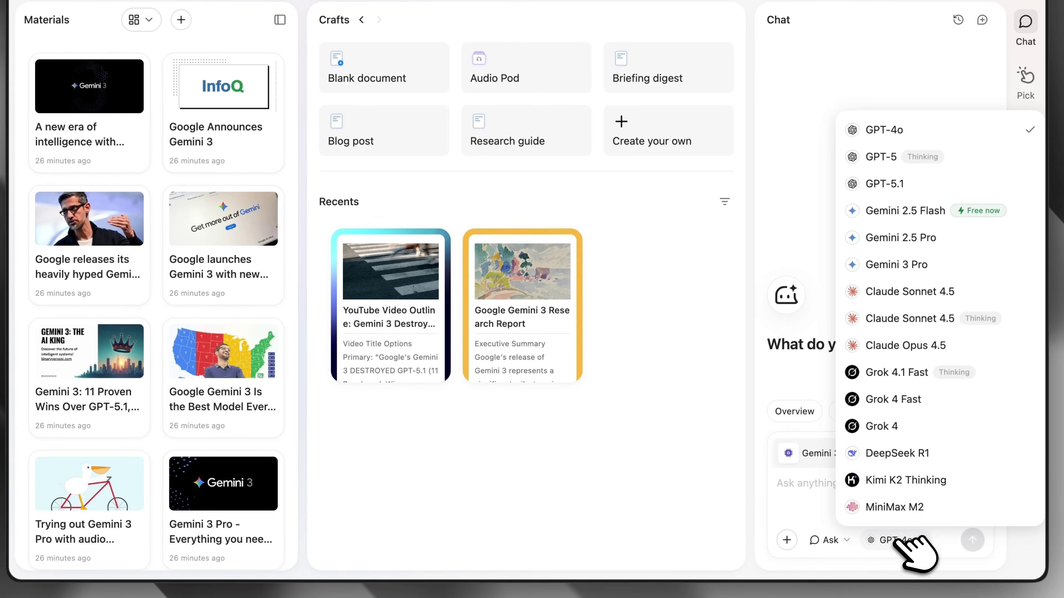
{"action": "left_click", "coordinate": [907, 320]}
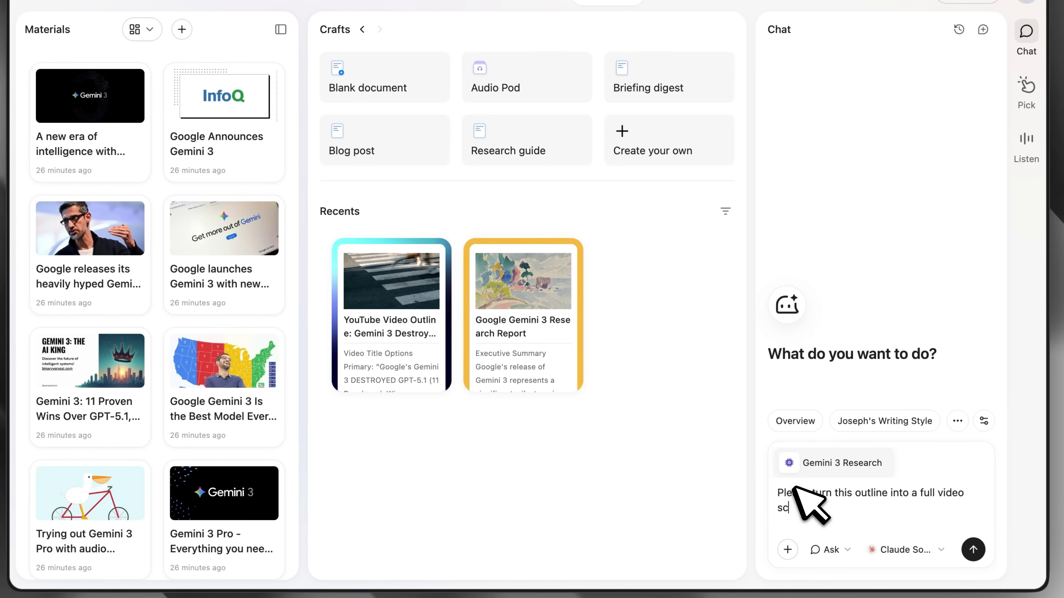
{"action": "left_click", "coordinate": [787, 550]}
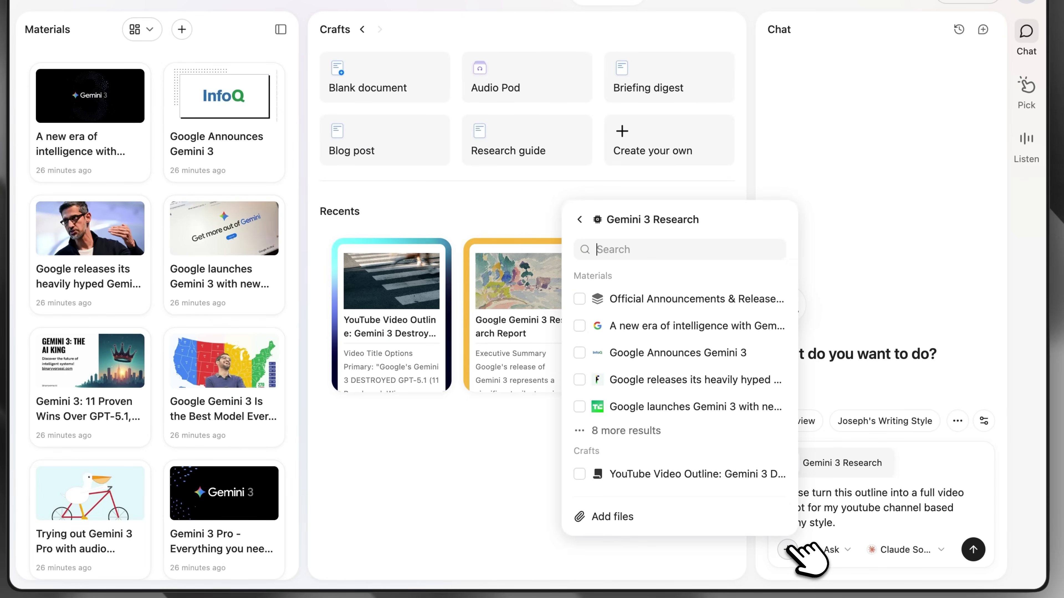
{"action": "left_click", "coordinate": [743, 473]}
{"action": "left_click", "coordinate": [857, 490]}
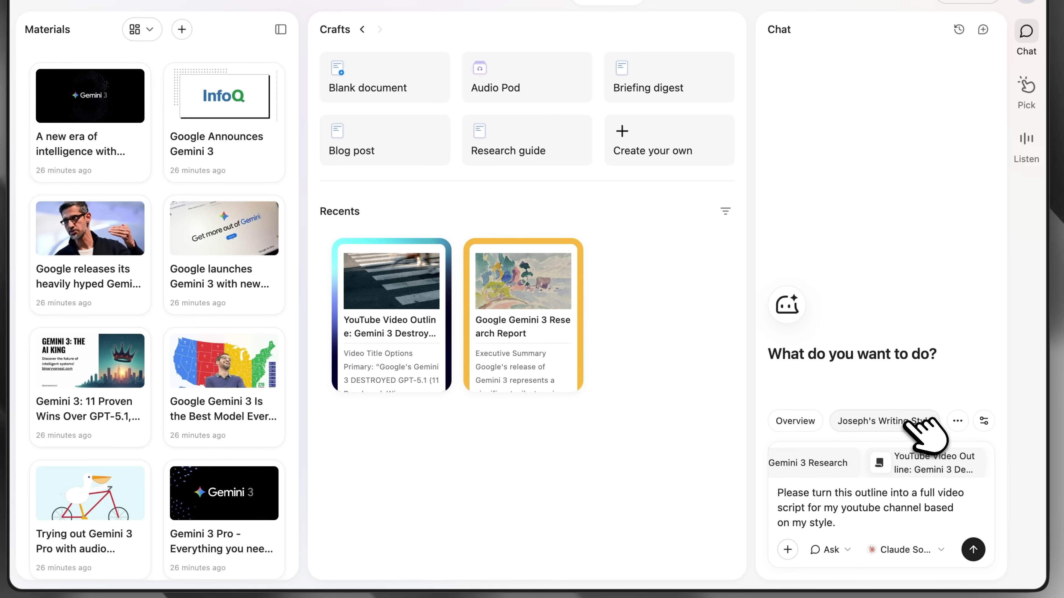
{"action": "key", "text": "Return"}
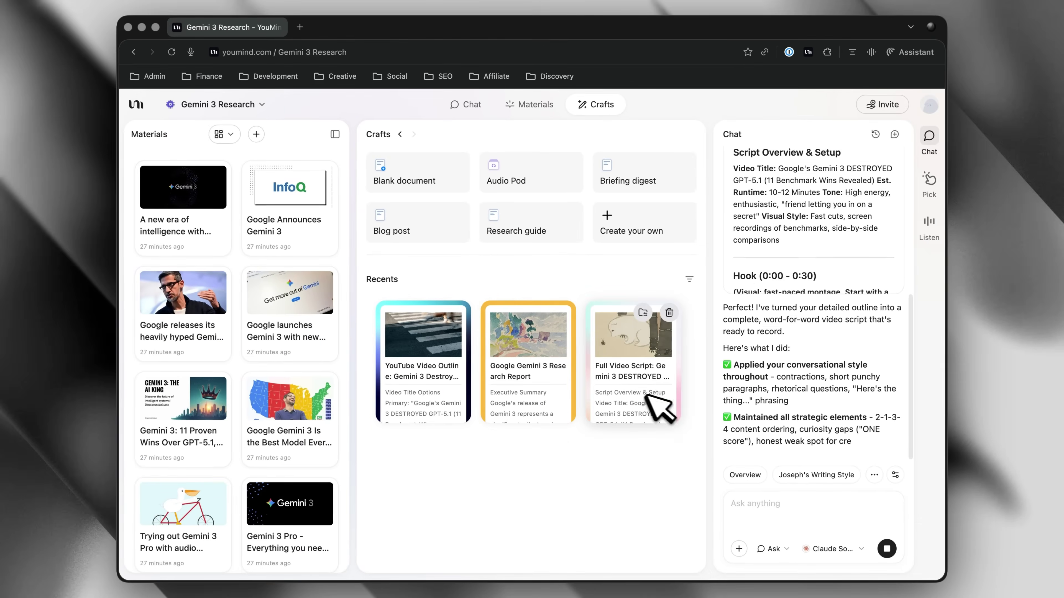
{"action": "left_click", "coordinate": [648, 397]}
Scroll through the Full Video Script: Gemini 3 DESTROYED GPT-5.1 to read it.
{"action": "scroll", "coordinate": [546, 309], "scroll_direction": "down", "scroll_amount": 5}
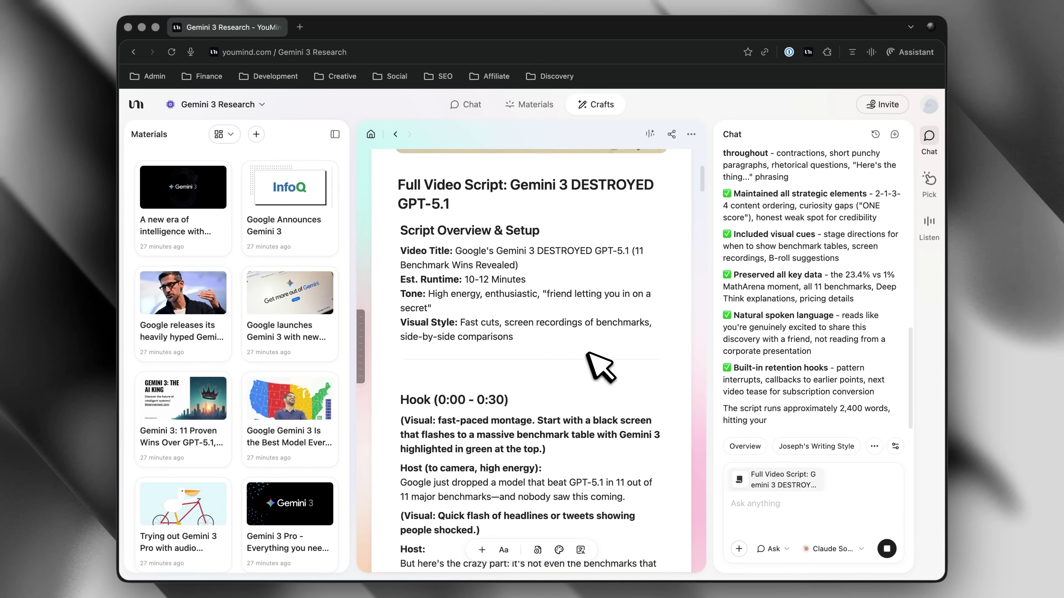
{"action": "scroll", "coordinate": [523, 331], "scroll_direction": "down", "scroll_amount": 4}
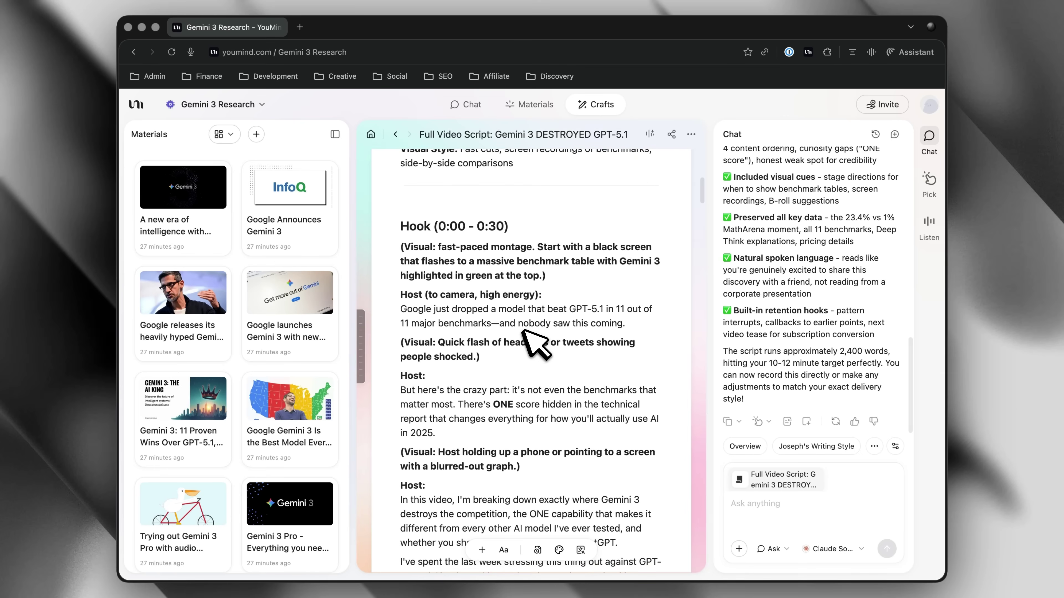
{"action": "scroll", "coordinate": [452, 301], "scroll_direction": "down", "scroll_amount": 3}
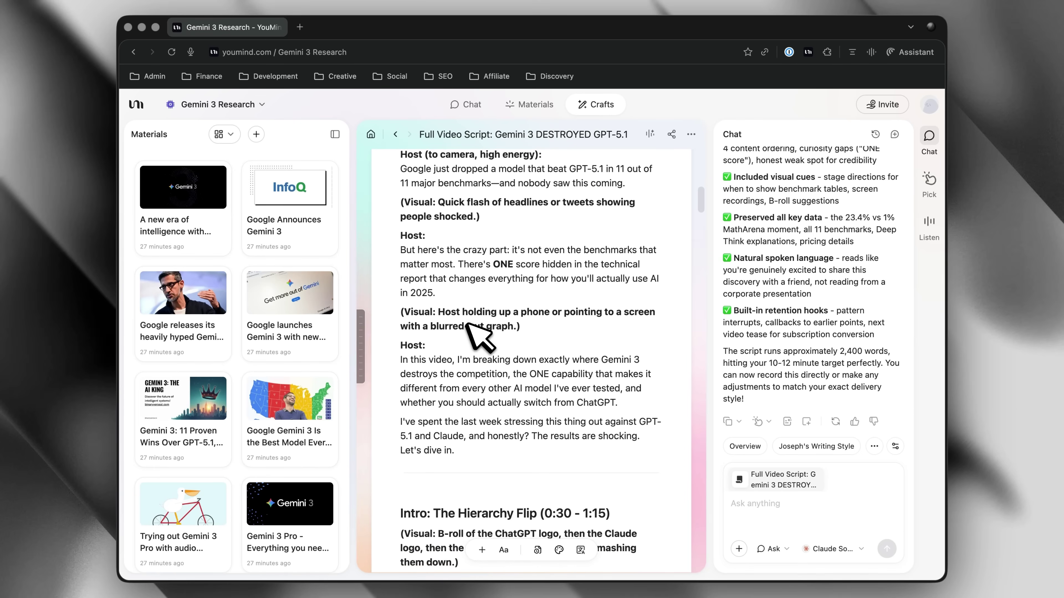
{"action": "scroll", "coordinate": [438, 294], "scroll_direction": "down", "scroll_amount": 7}
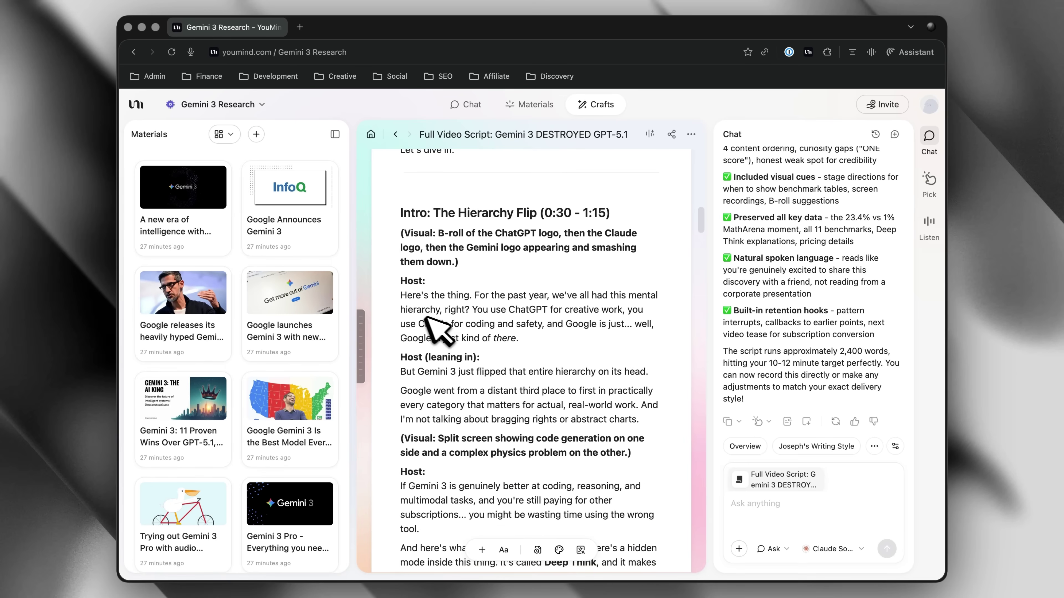
{"action": "scroll", "coordinate": [559, 335], "scroll_direction": "down", "scroll_amount": 10}
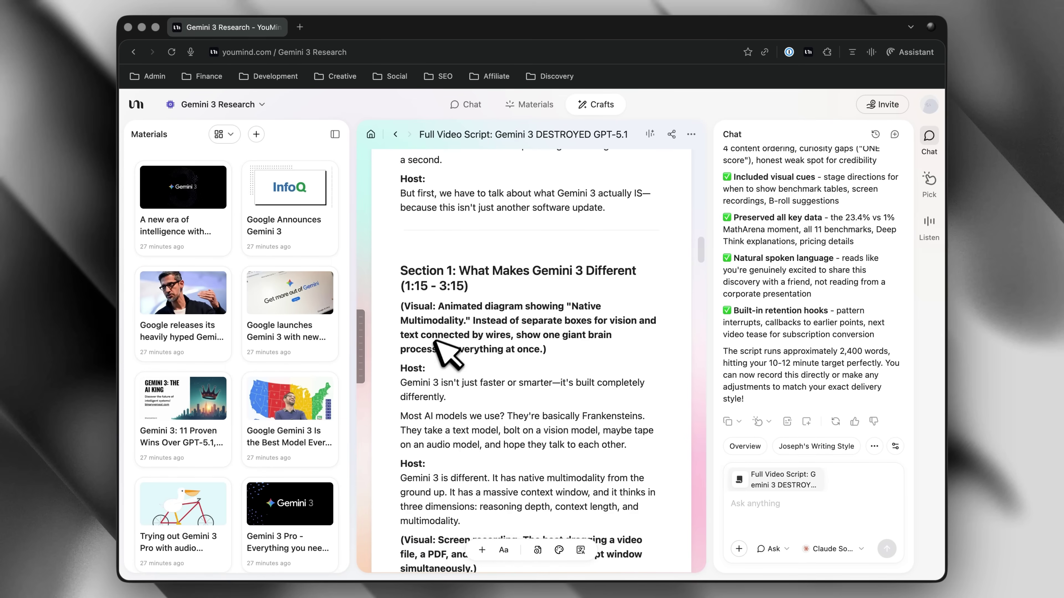
{"action": "scroll", "coordinate": [499, 323], "scroll_direction": "down", "scroll_amount": 5}
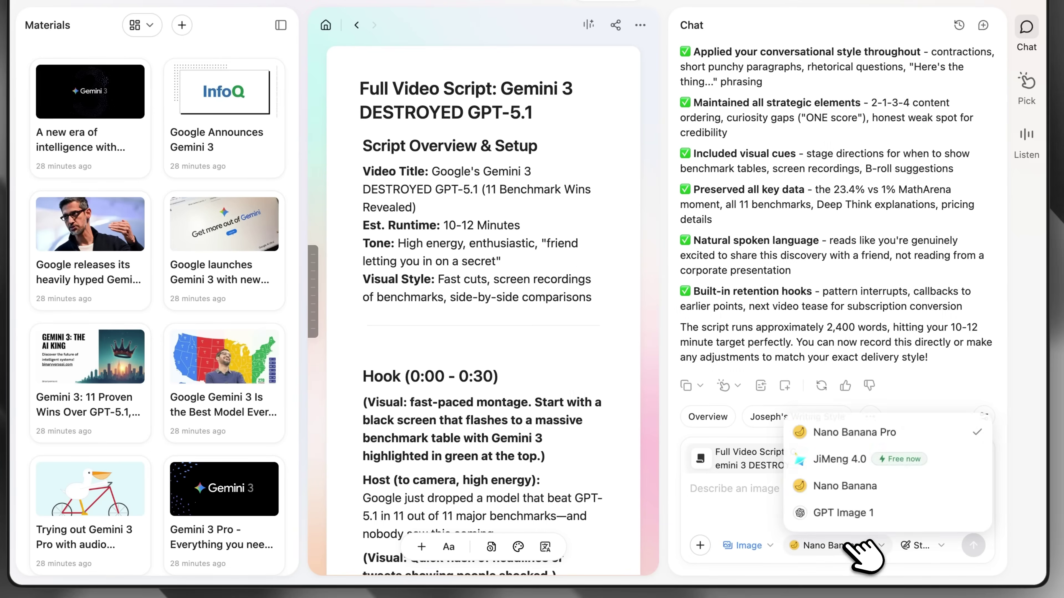
Generate a landscape Nano Banana Pro thumbnail of a cartoon anchor pointing at the headline.
{"action": "left_click", "coordinate": [821, 432]}
{"action": "left_click", "coordinate": [917, 543]}
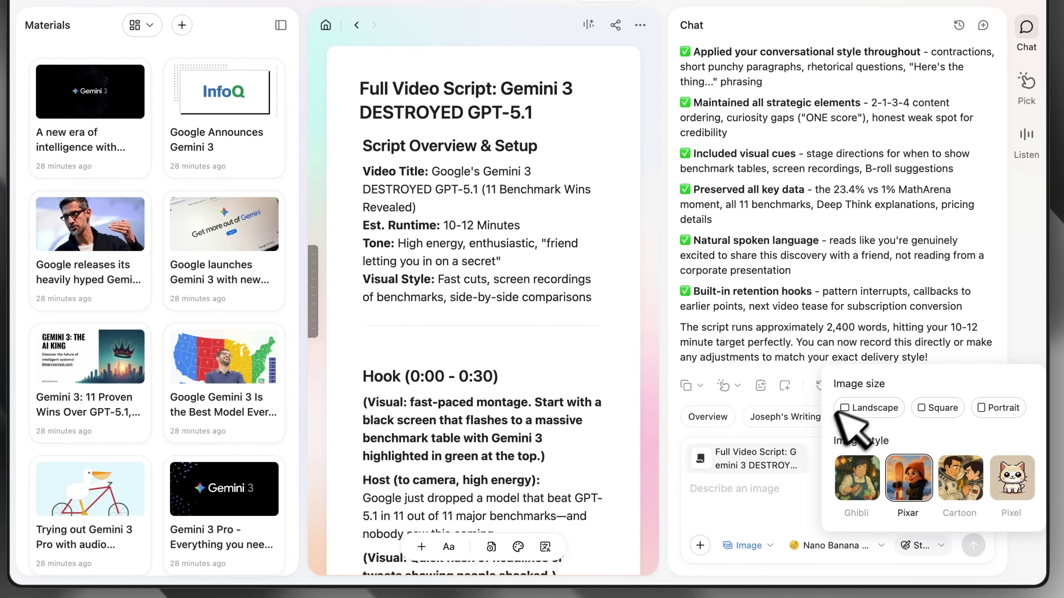
{"action": "left_click", "coordinate": [855, 407]}
{"action": "left_click", "coordinate": [776, 482]}
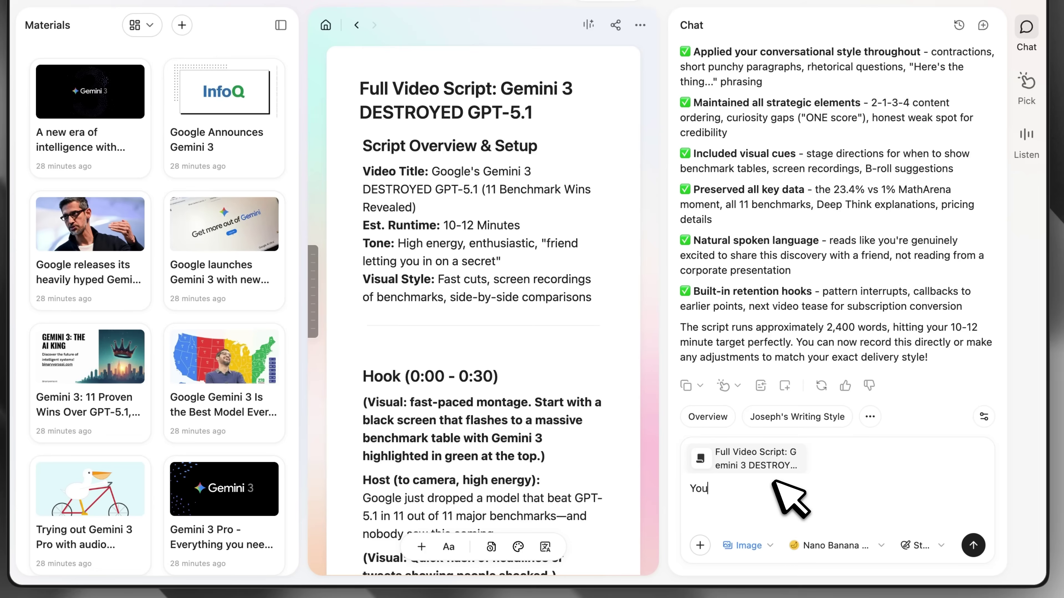
{"action": "type", "text": "e headline"}
{"action": "key", "text": "Return"}
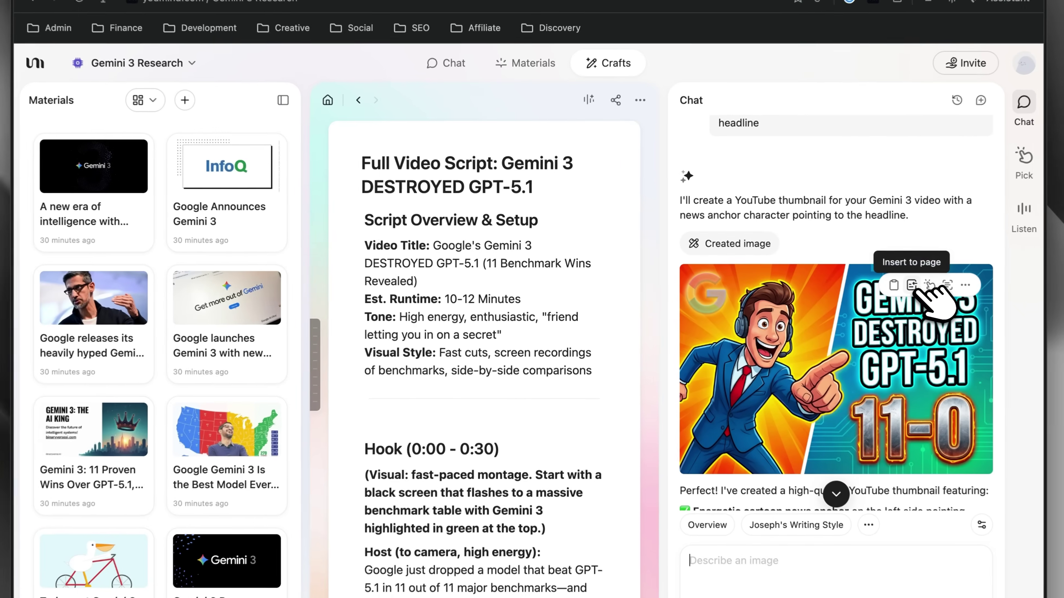
Insert the thumbnail at the top of the script and widen the document panel.
{"action": "left_click", "coordinate": [853, 290]}
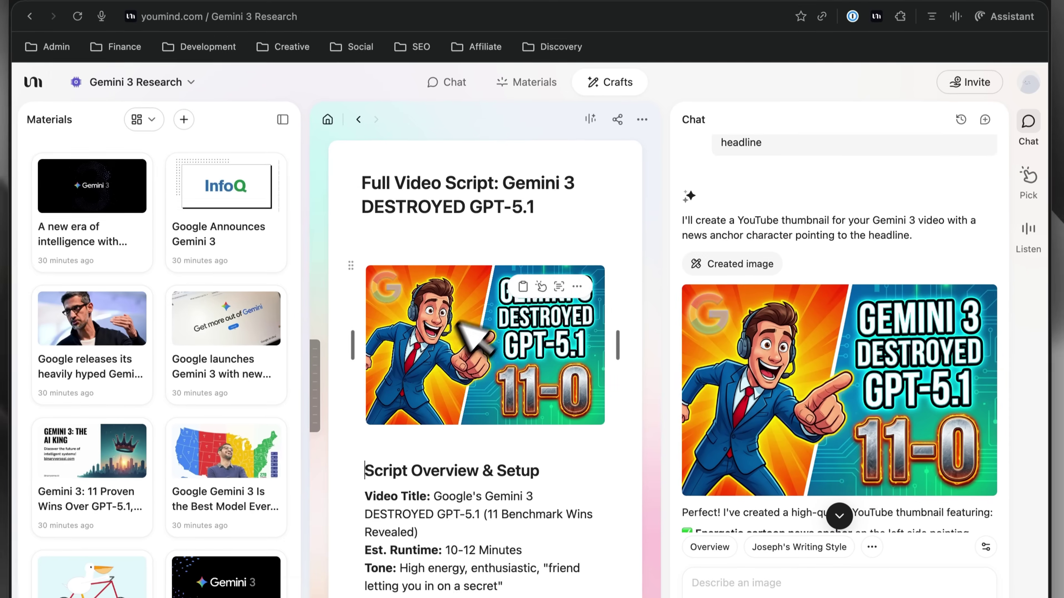
{"action": "left_click_drag", "start_coordinate": [664, 130], "coordinate": [854, 173]}
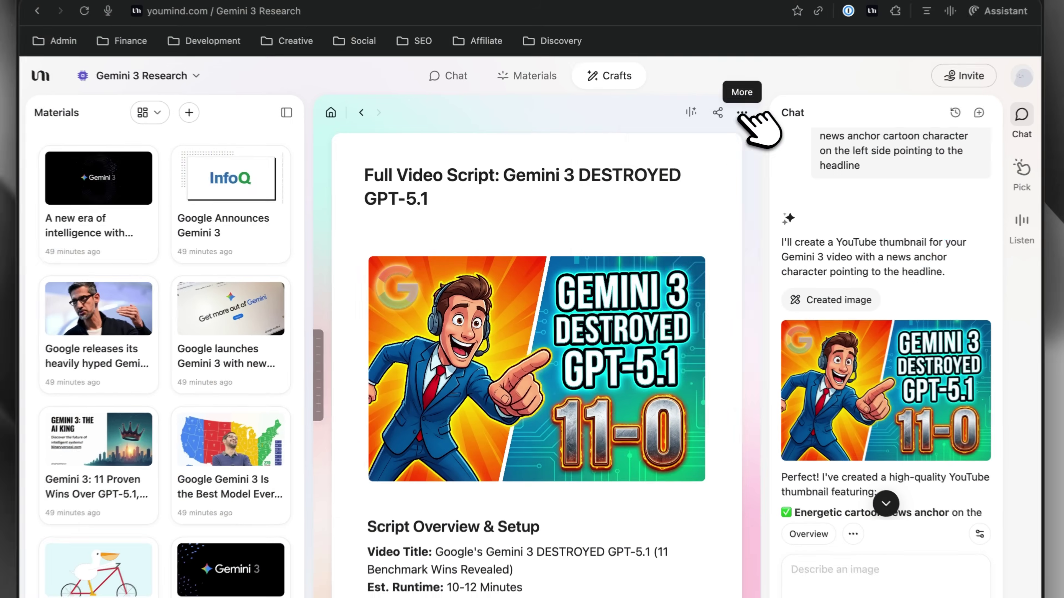
{"action": "left_click", "coordinate": [742, 108]}
Share the Full Video Script publicly by link and view its public page in a new tab.
{"action": "mouse_move", "coordinate": [738, 238]}
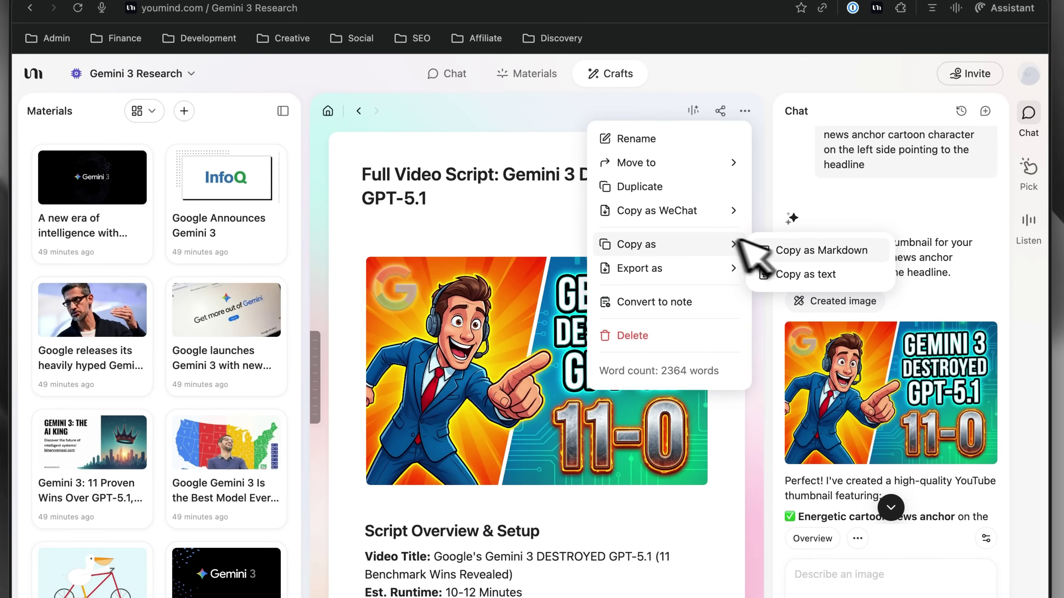
{"action": "mouse_move", "coordinate": [750, 265]}
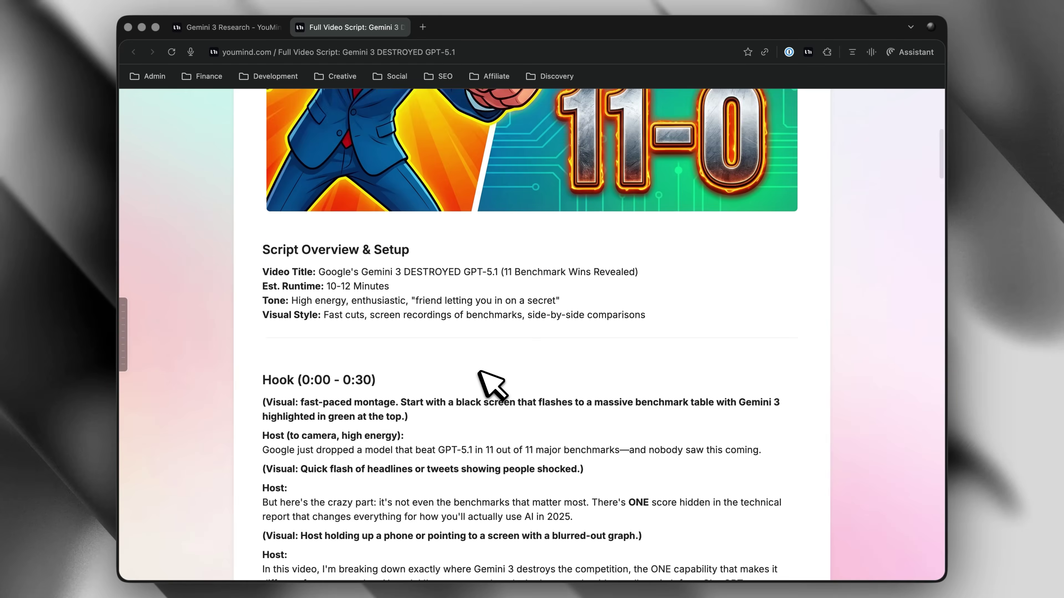
{"action": "scroll", "coordinate": [490, 381], "scroll_direction": "down", "scroll_amount": 2}
{"action": "scroll", "coordinate": [490, 383], "scroll_direction": "down", "scroll_amount": 5}
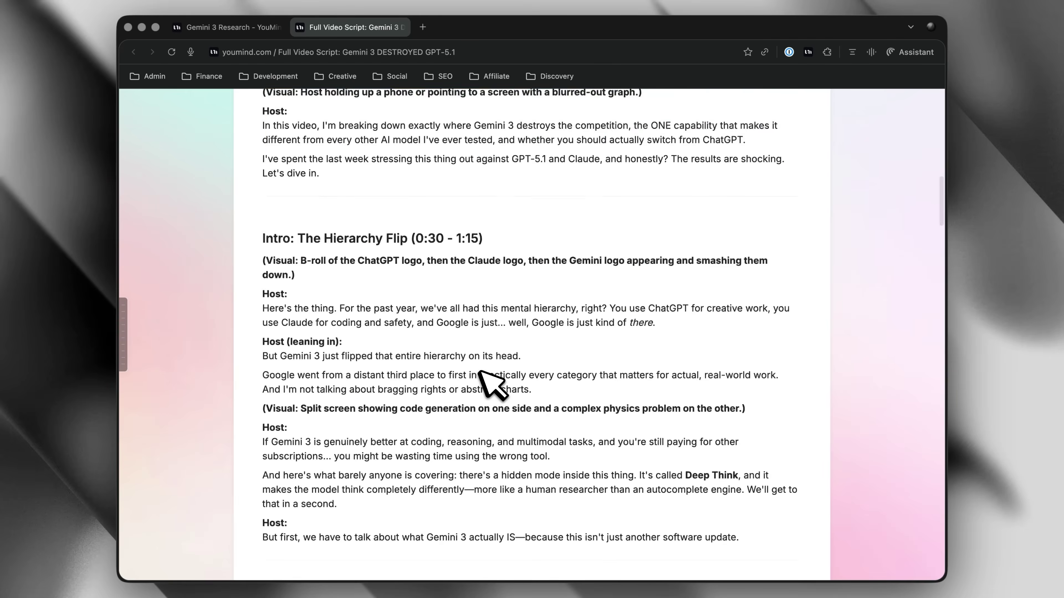